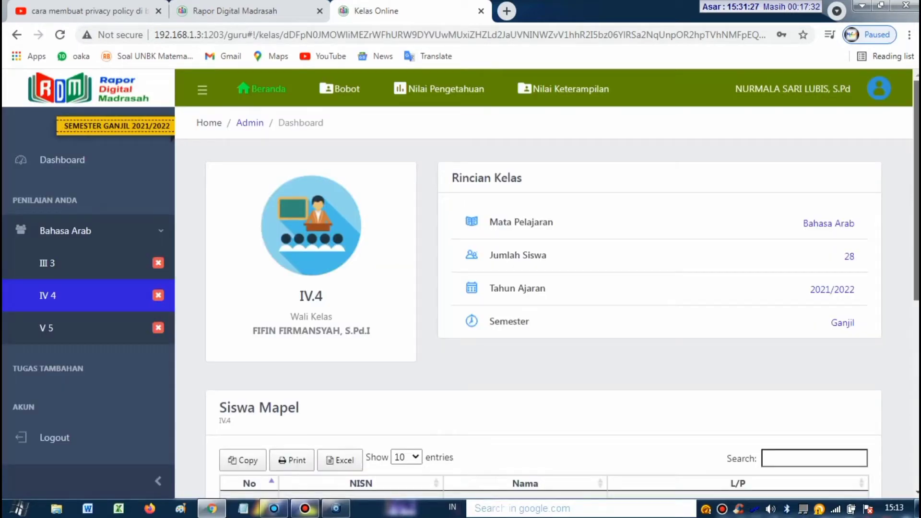
Open the weighting settings for Bahasa Arab class IV.4 and set the Harian weight to 80.
mouse_move(917, 192)
left_mouse_down()
mouse_move(917, 371)
mouse_move(916, 191)
left_mouse_up()
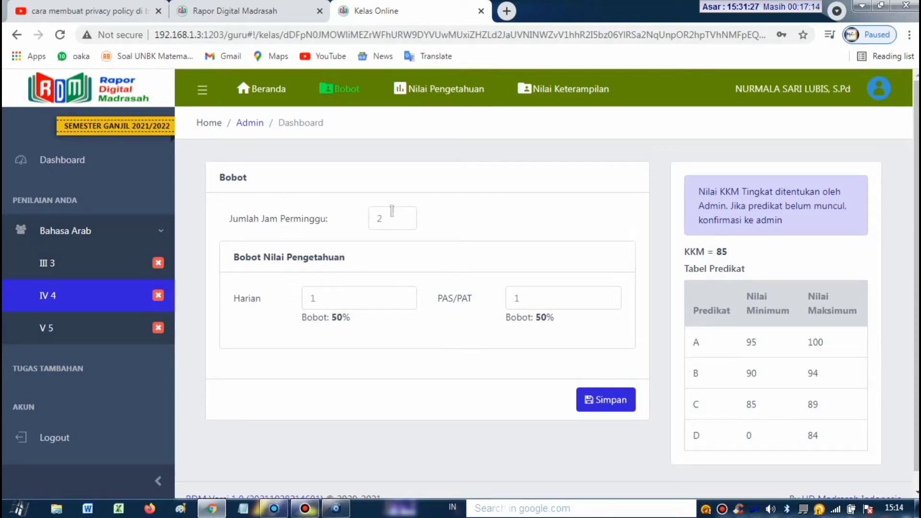
left_click(363, 303)
key("BackSpace")
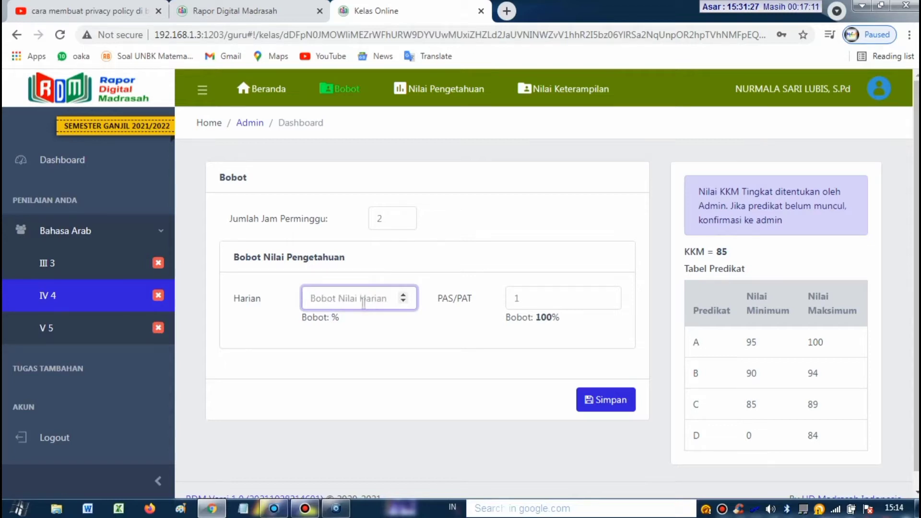
type("80")
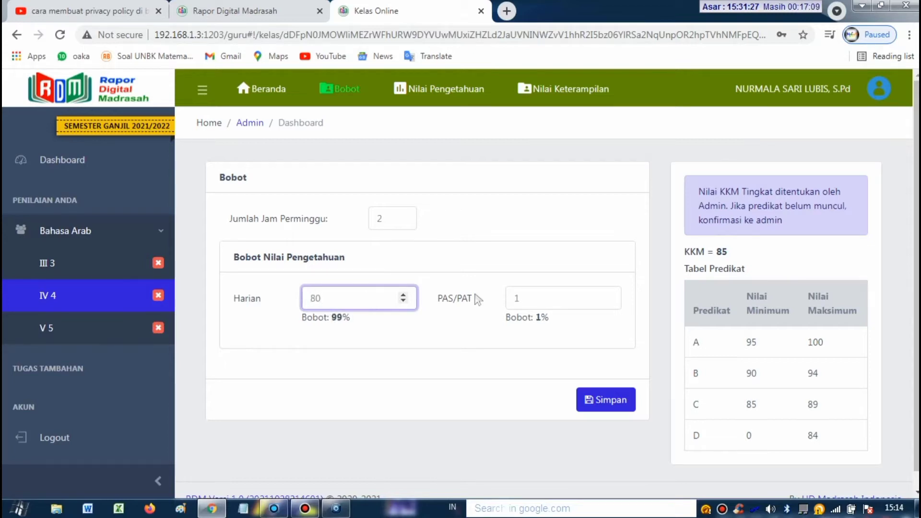
key("BackSpace")
key("BackSpace")
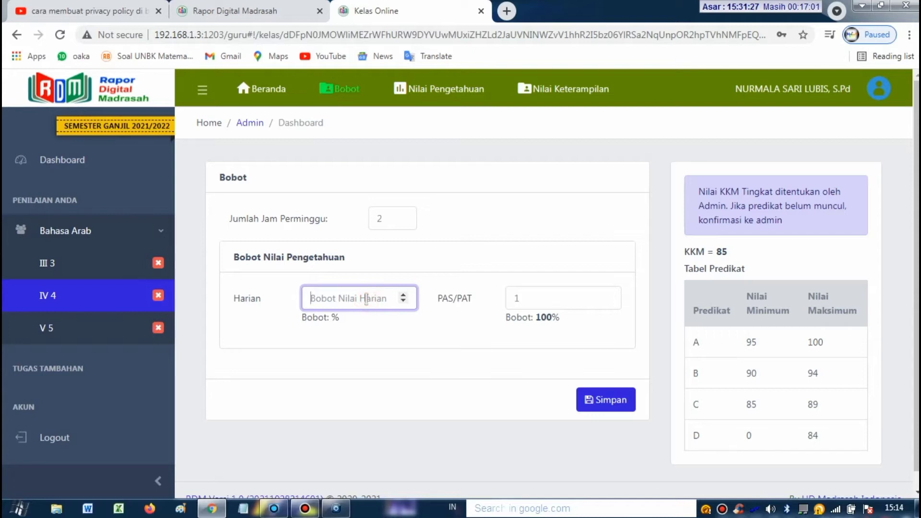
type("80")
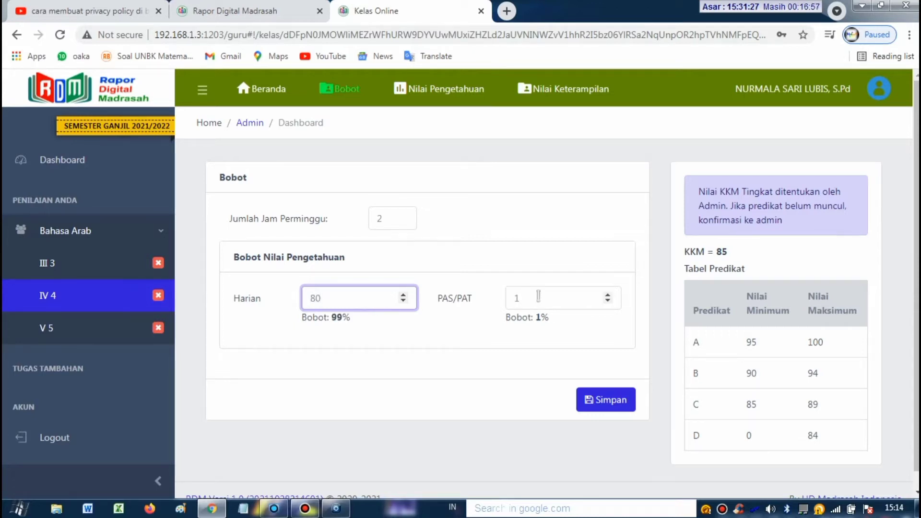
Set the PAS/PAT weight to 80 and save the weights.
left_click(538, 297)
key("BackSpace")
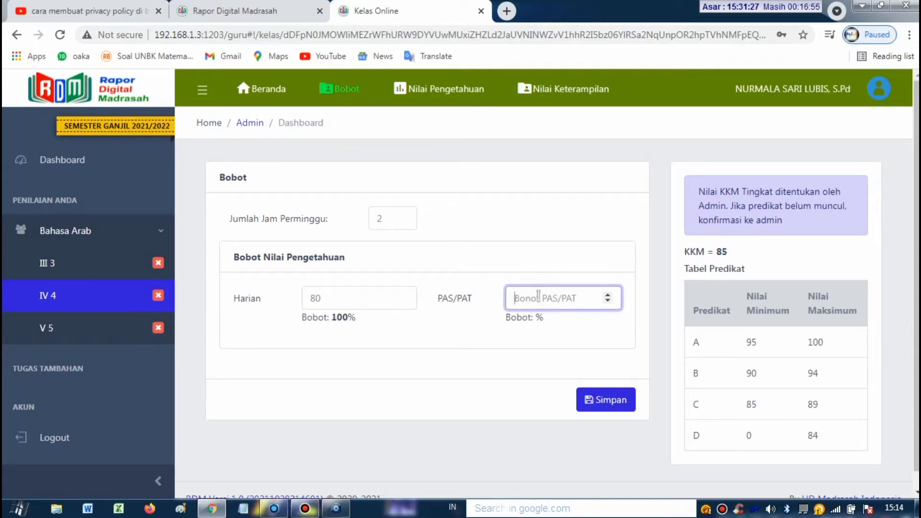
type("80")
left_click(439, 244)
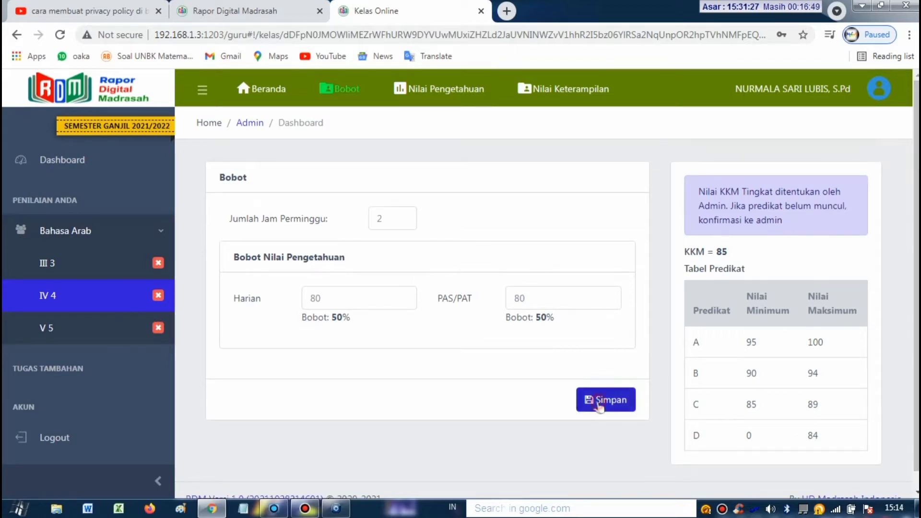
left_click(599, 404)
Check the KKM value, and open the Nilai Harian list within the class's Nilai Pengetahuan.
left_click_drag(727, 254, 690, 253)
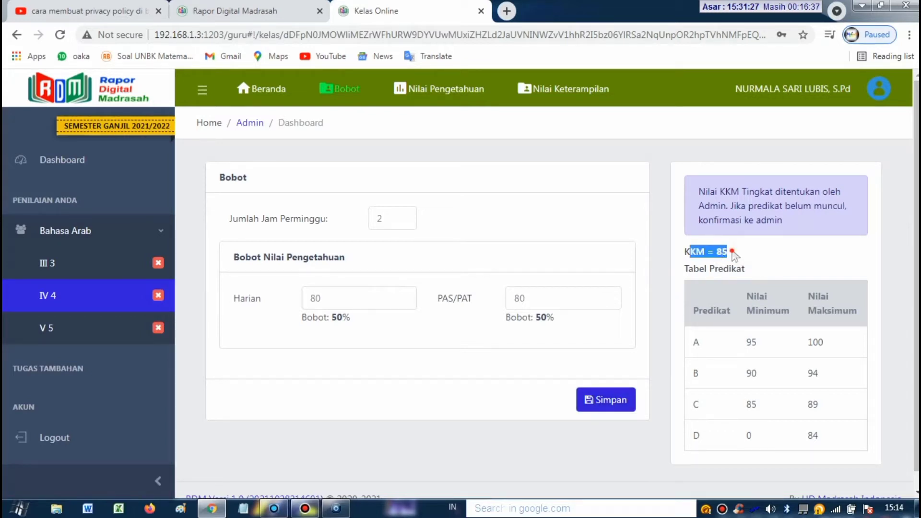
left_click(753, 273)
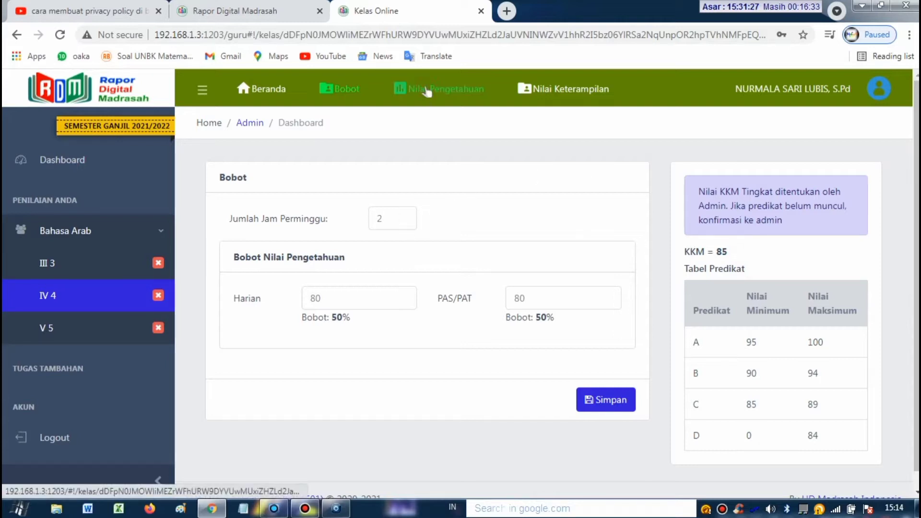
left_click(159, 296)
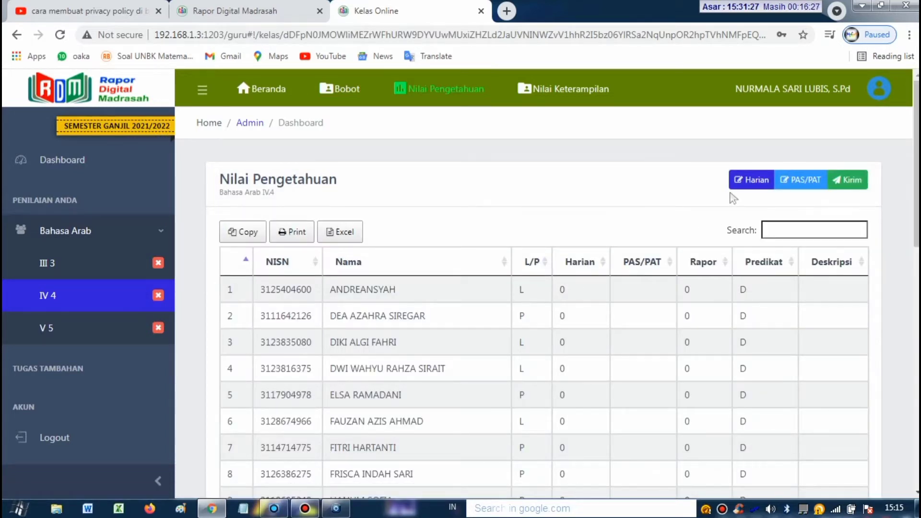
scroll(916, 132, "down", 4)
scroll(917, 132, "up", 4)
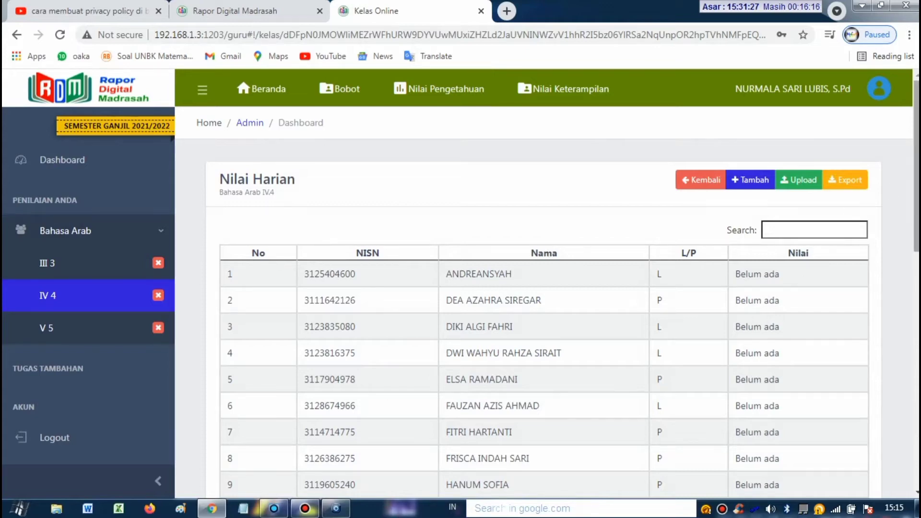
scroll(917, 221, "down", 1)
scroll(917, 222, "up", 1)
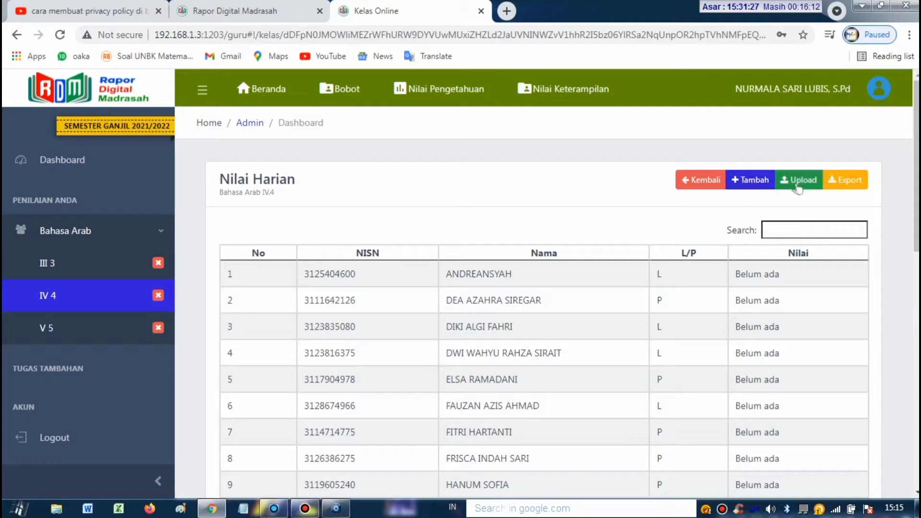
Look at the Tambah Nilai and Upload Nilai forms for daily grades and close both.
left_click(760, 181)
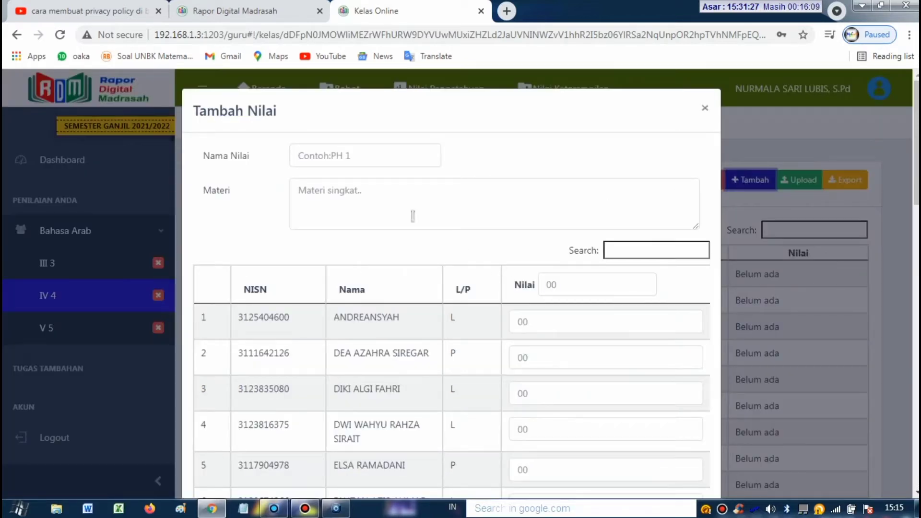
left_click(707, 109)
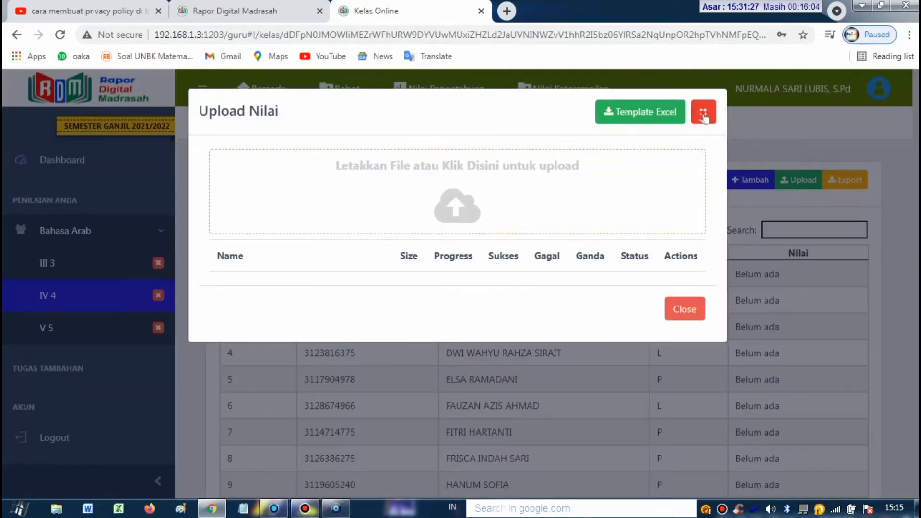
left_click(704, 116)
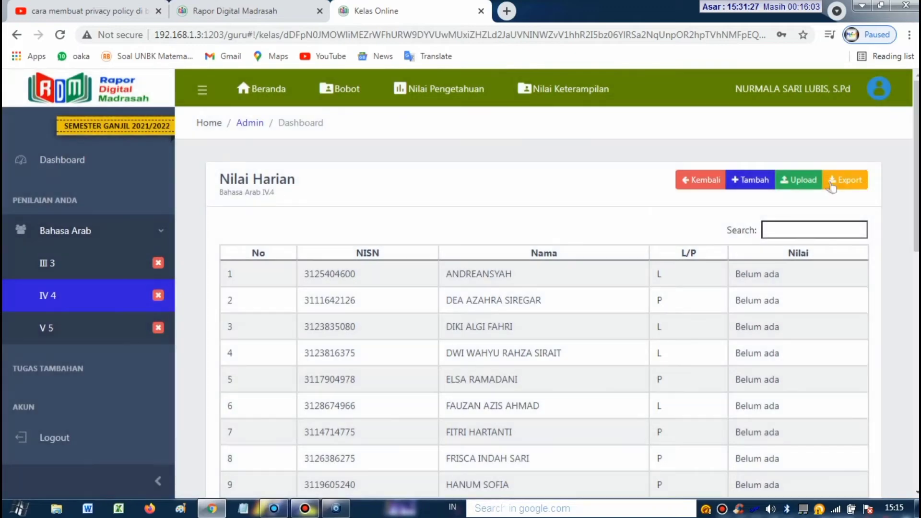
Start a new daily grade entry with the name 80 and the material "Apakah arti man ana".
left_click(735, 181)
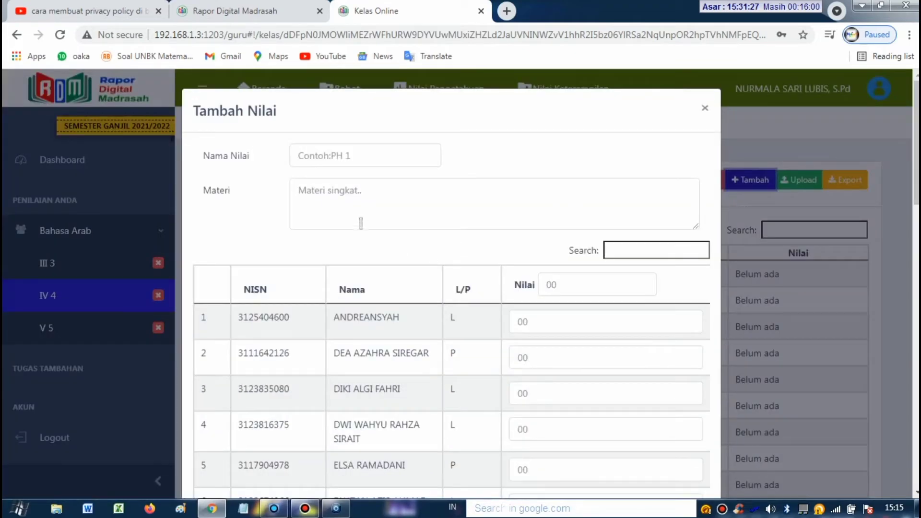
left_click(334, 155)
type("80")
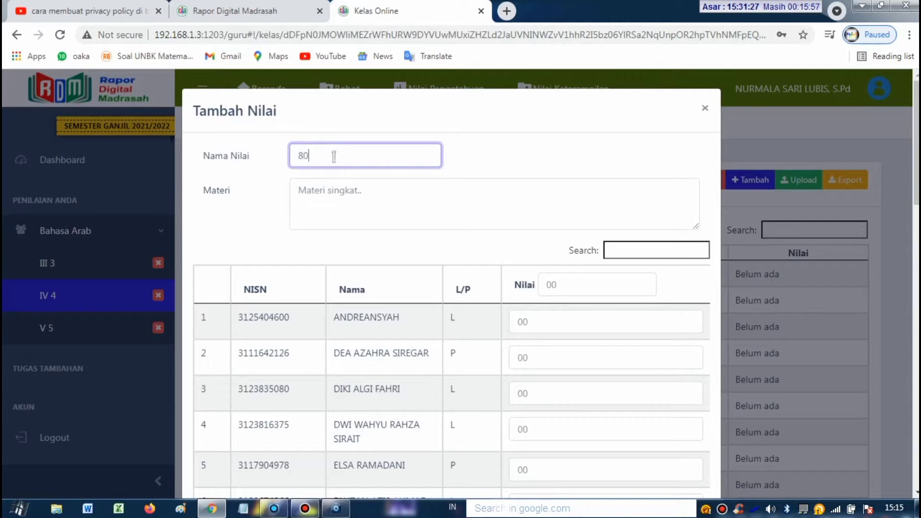
left_click(345, 192)
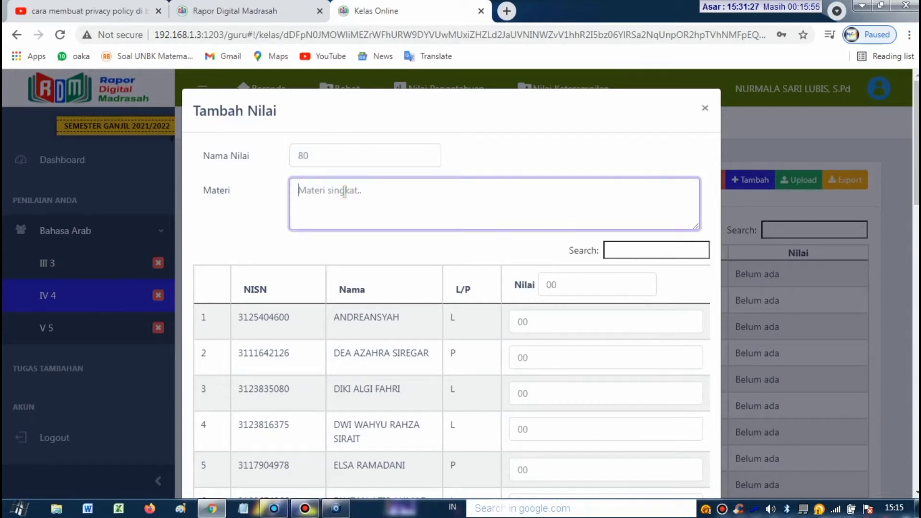
type("men")
key("BackSpace")
type("m")
key("BackSpace")
type("Apakah arti man ana")
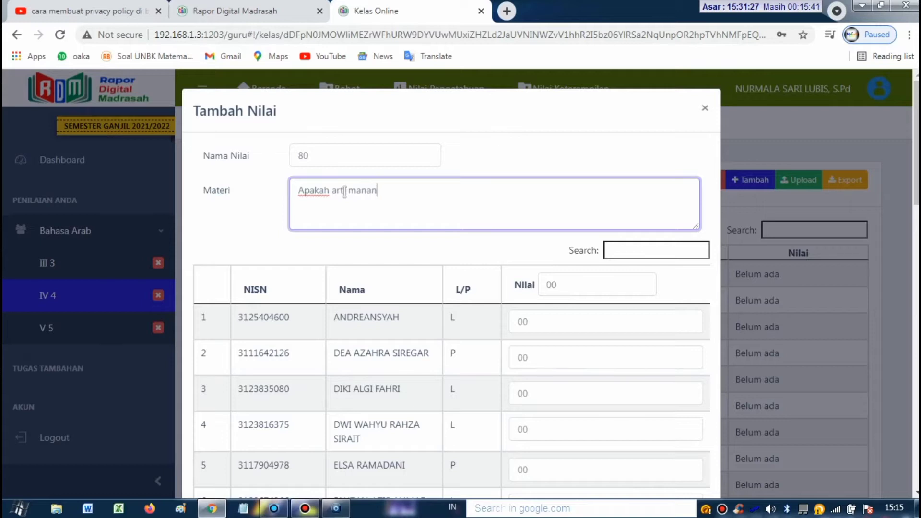
left_click(365, 192)
Change the grade entry's name to PH1 and fill in 86 as the grade for all students.
left_click(576, 287)
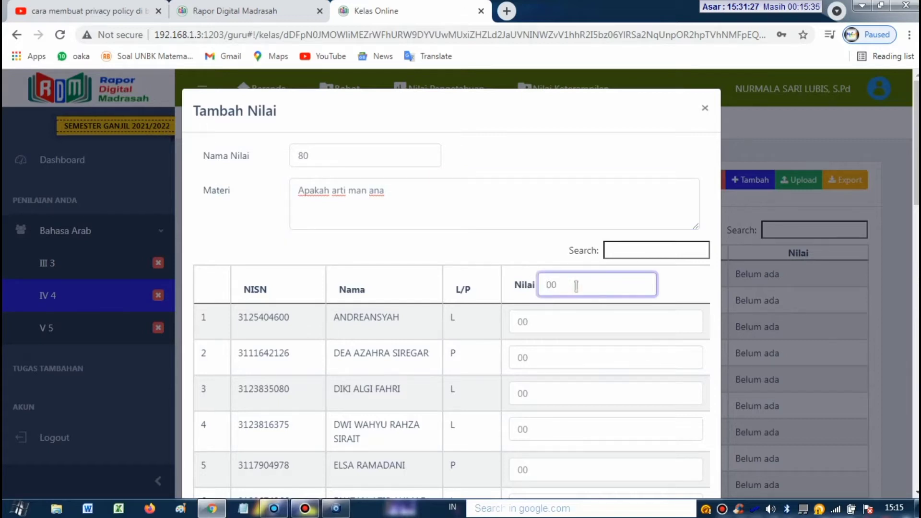
left_click(317, 156)
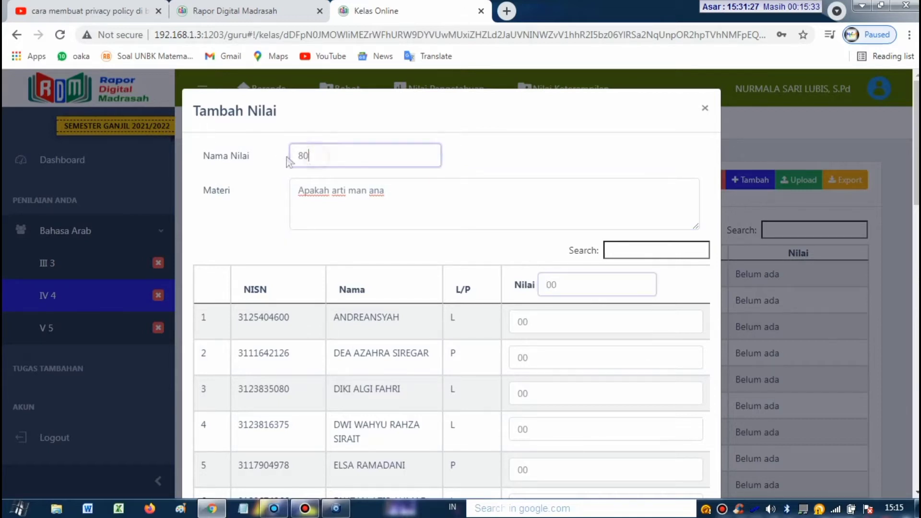
key("ctrl+a")
key("BackSpace")
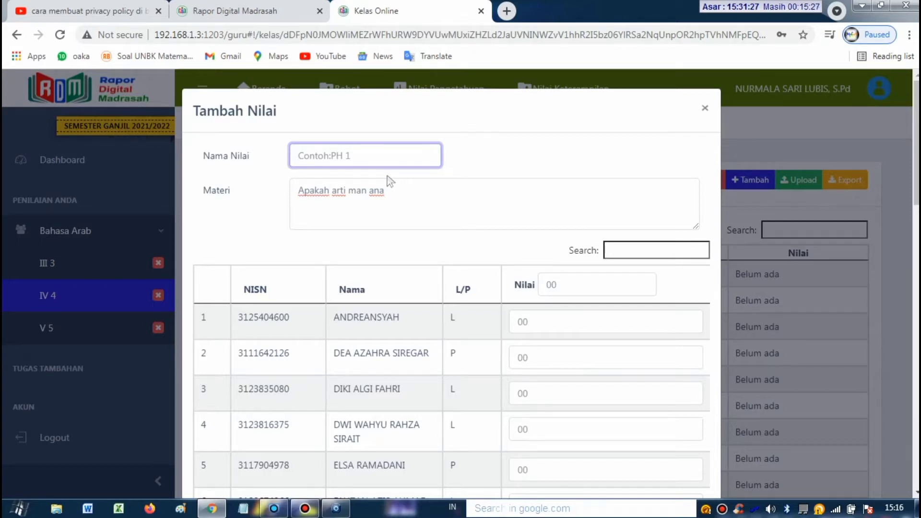
type("PH1")
left_click(597, 288)
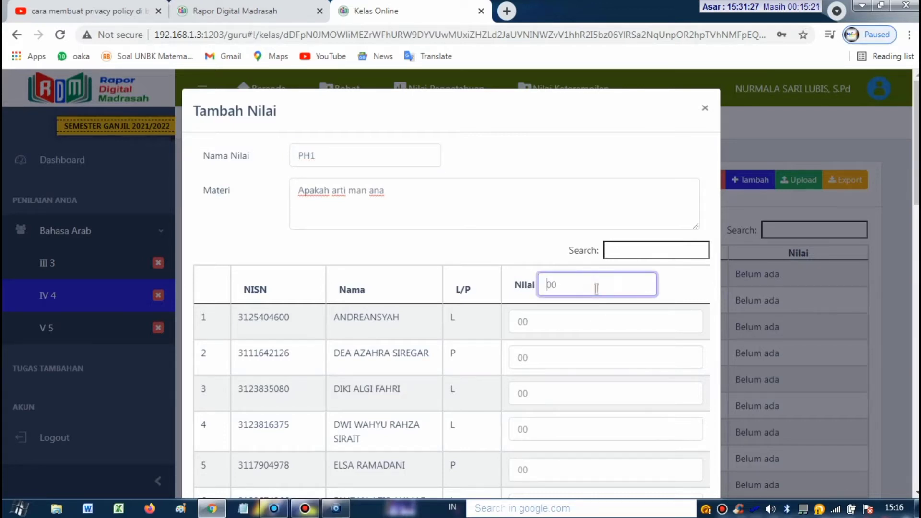
type("86")
Set the second student's grade to 88 and the fourth student's to 87, and save the daily grades.
scroll(576, 326, "down", 3)
left_click(555, 182)
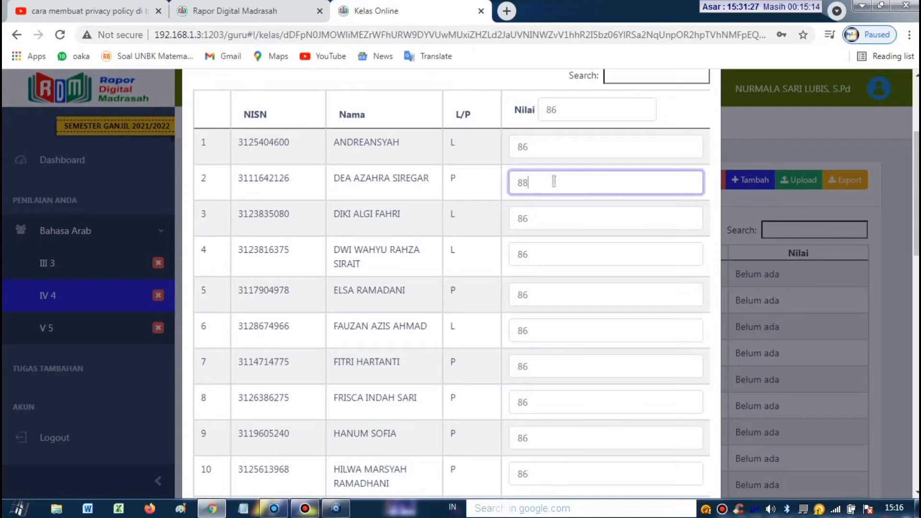
left_click(558, 253)
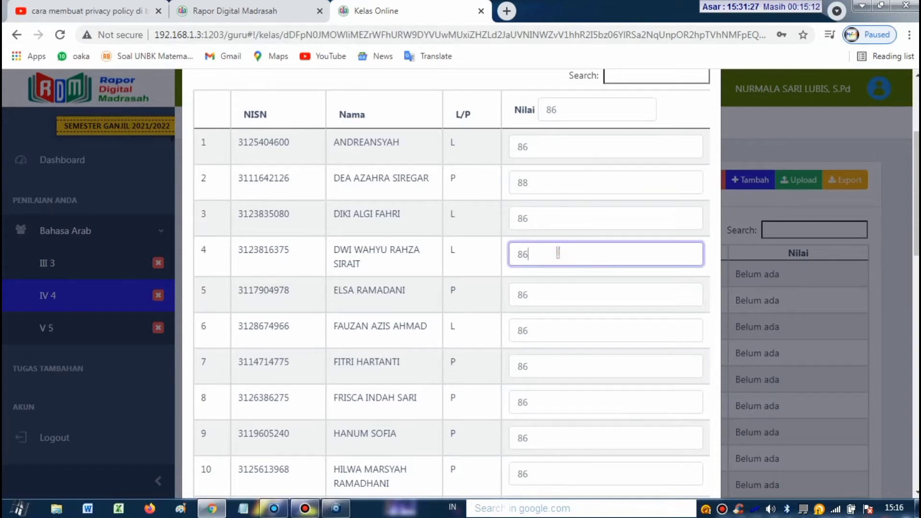
type("7")
scroll(900, 271, "up", 3)
scroll(877, 426, "down", 15)
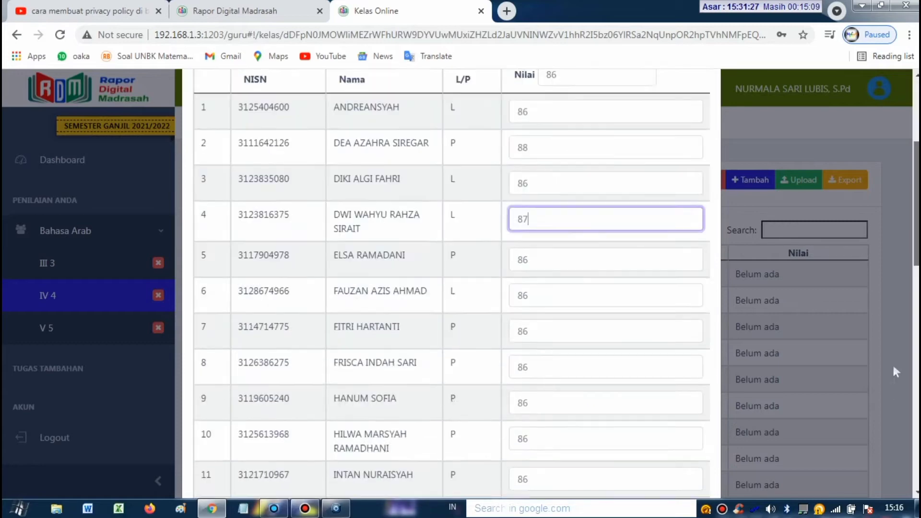
scroll(878, 427, "down", 3)
left_click(673, 456)
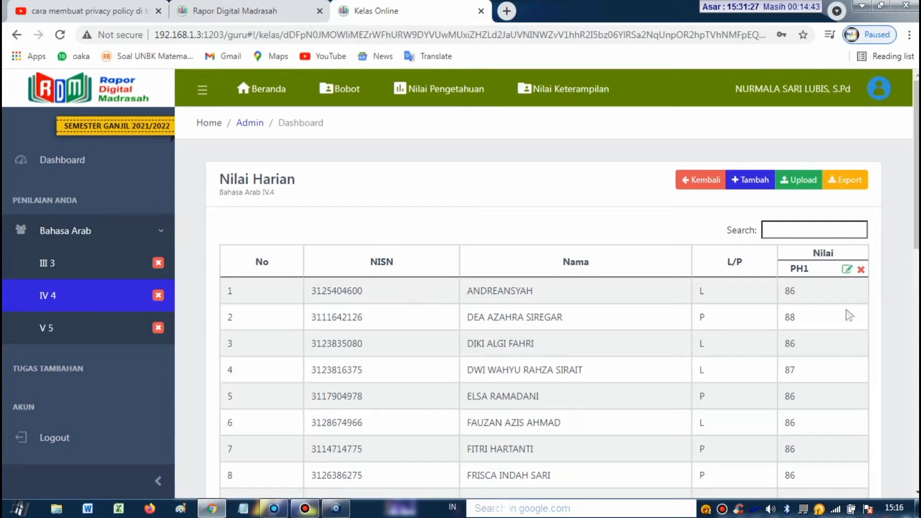
Open the PAS/PAT grades under Nilai Pengetahuan and fill in 87 for all students.
mouse_move(915, 201)
left_mouse_down()
mouse_move(914, 446)
mouse_move(912, 200)
left_mouse_up()
left_click(468, 92)
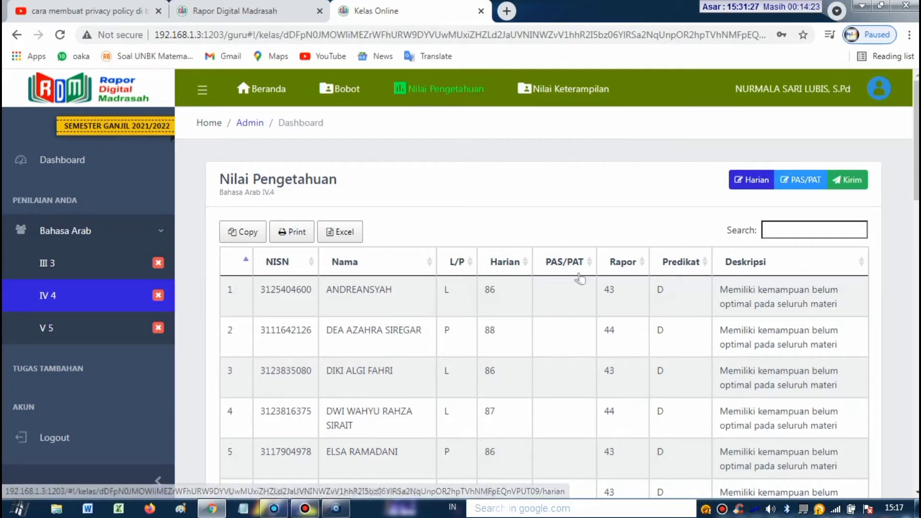
left_click(802, 186)
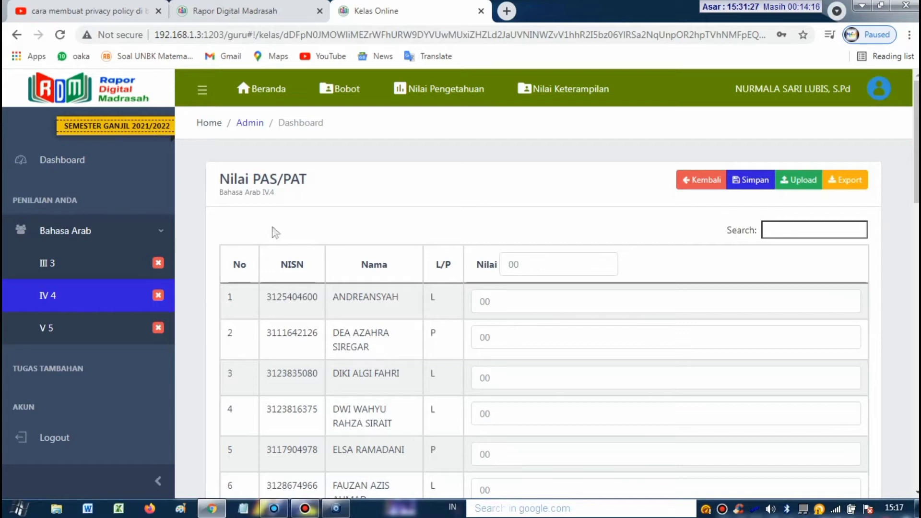
left_click(559, 264)
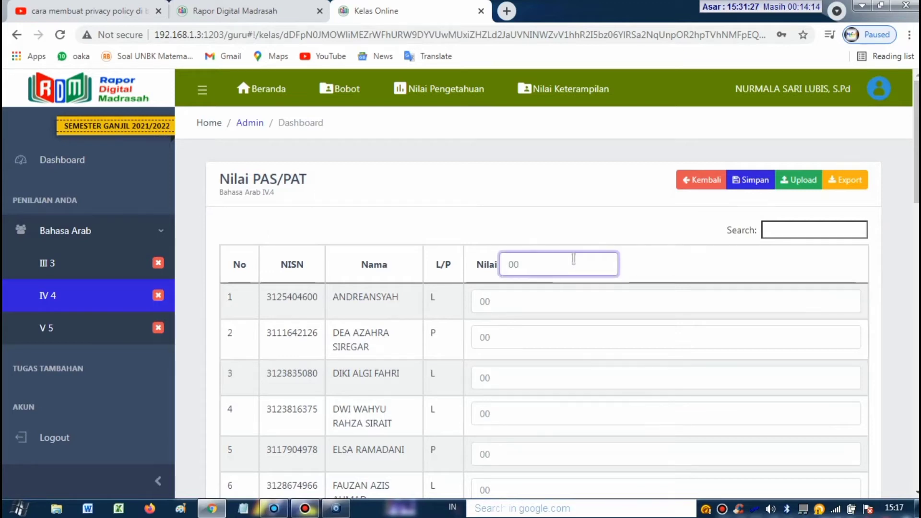
type("86")
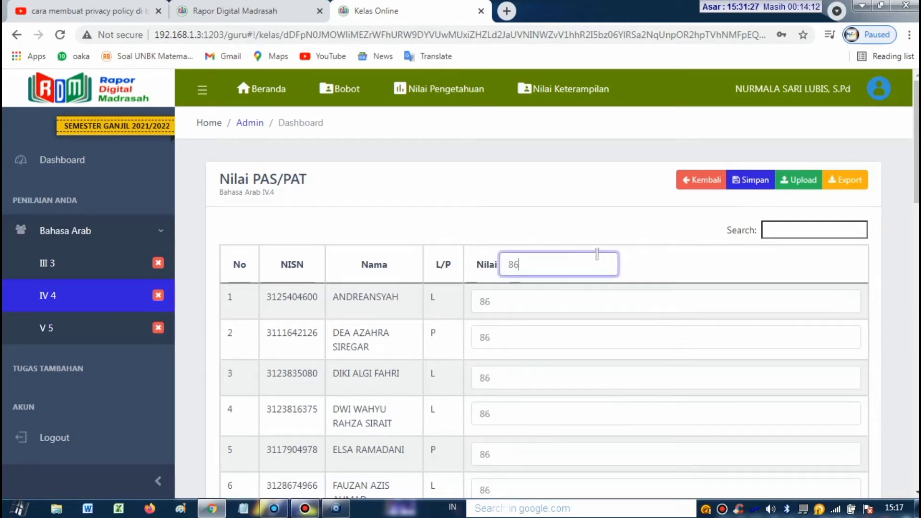
key("BackSpace")
type("7")
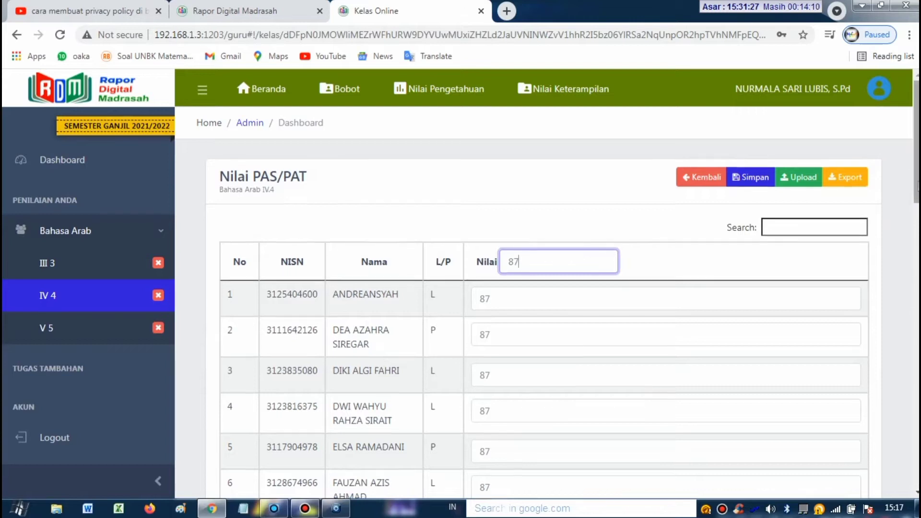
Set the fourth student's PAS/PAT grade to 88 and save the PAS/PAT grades.
scroll(617, 230, "down", 4)
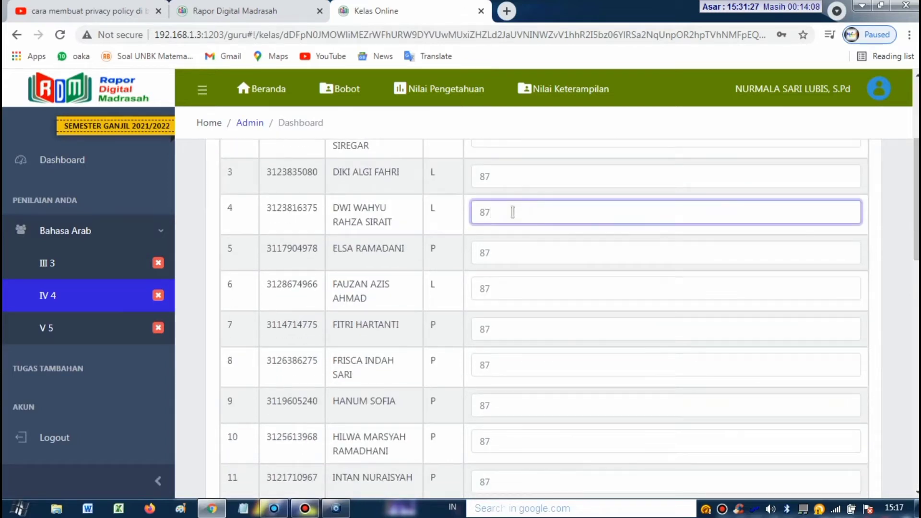
scroll(898, 192, "up", 4)
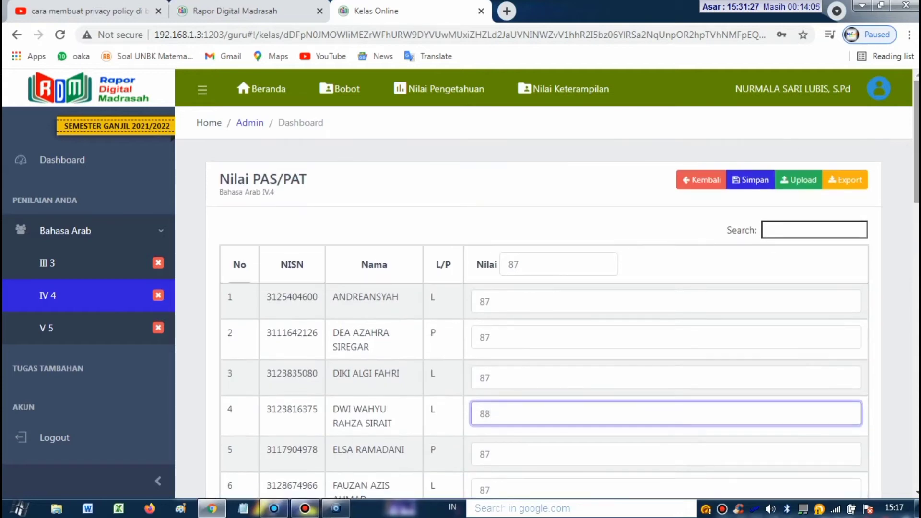
left_click(739, 178)
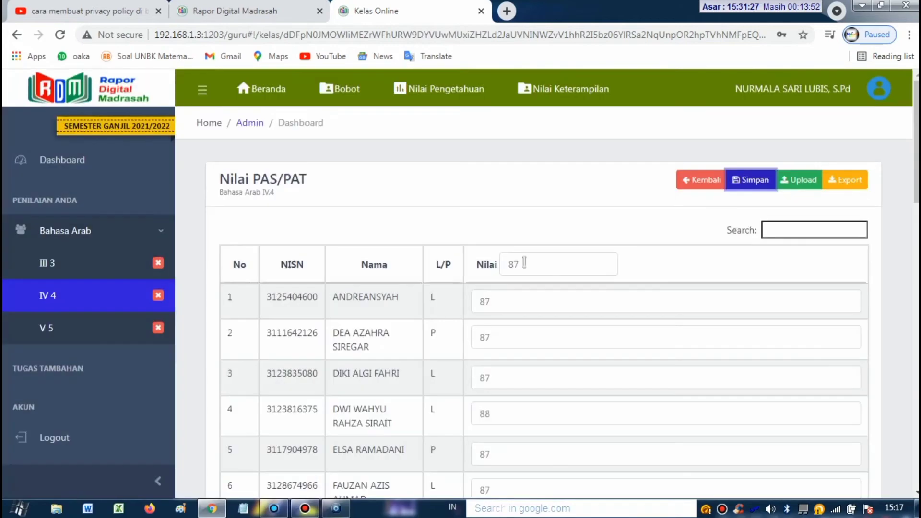
Check the saved PAS/PAT grades, return to the Nilai Pengetahuan overview and submit the knowledge grades.
scroll(542, 317, "down", 20)
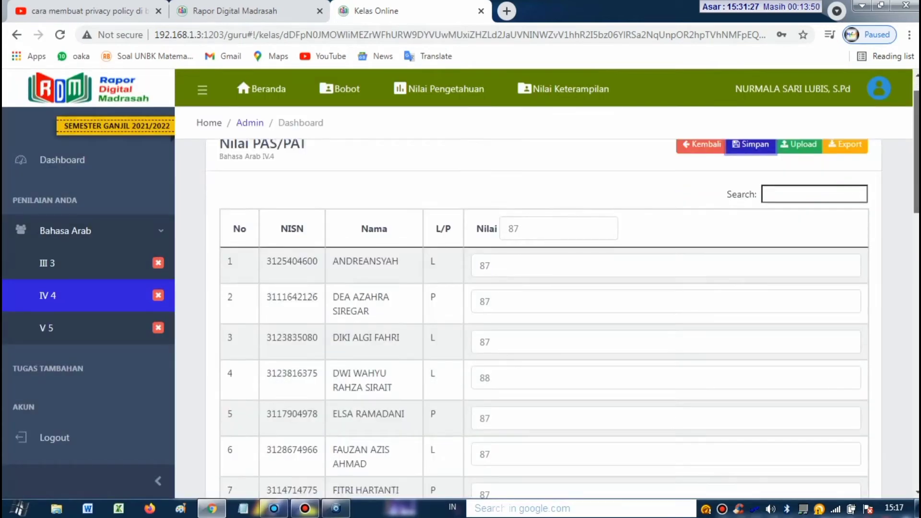
scroll(542, 317, "up", 16)
scroll(542, 317, "up", 5)
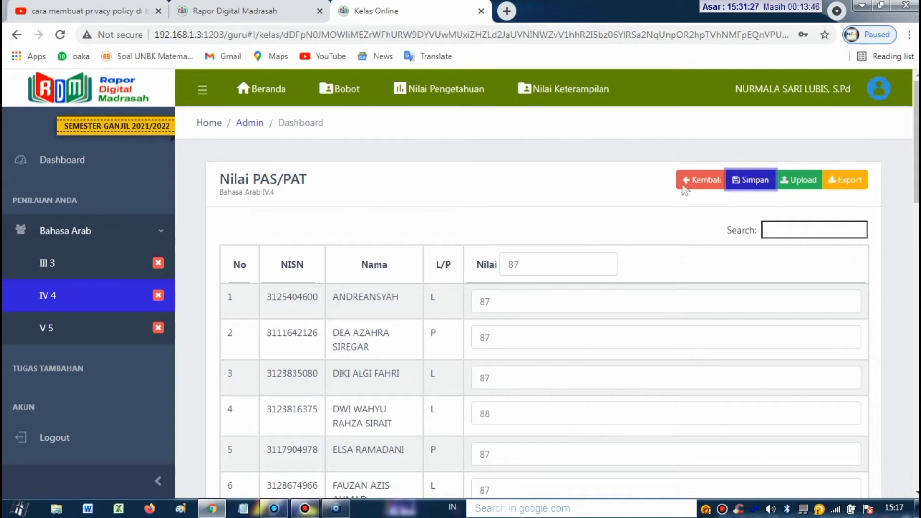
left_click(705, 180)
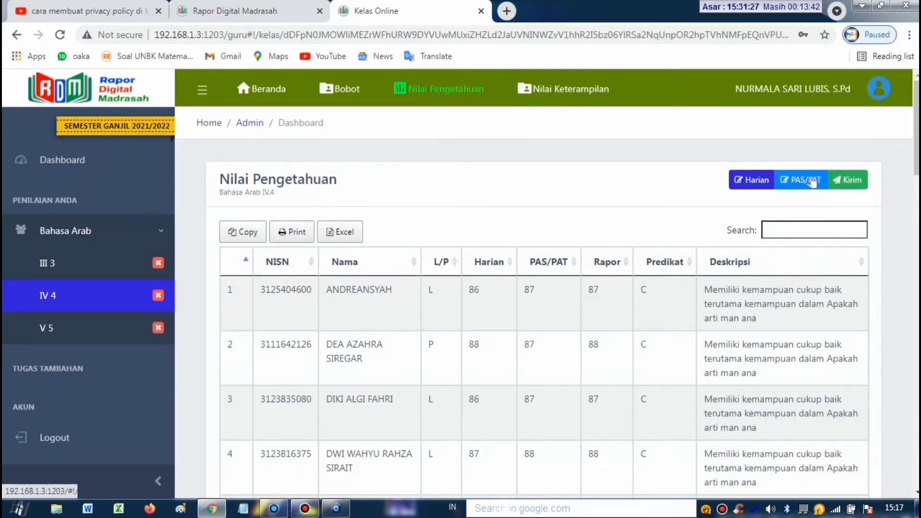
left_click(846, 180)
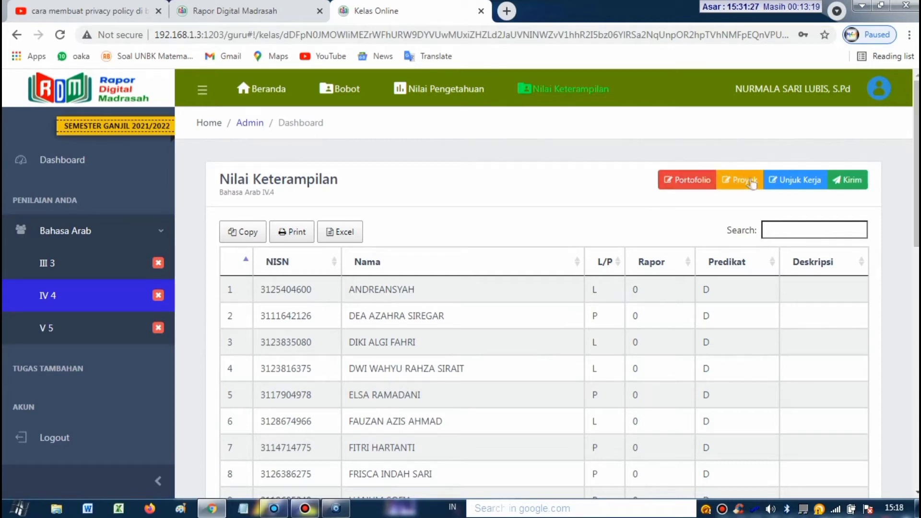
Start a new Portofolio grade entry under Nilai Keterampilan with KD 1 and the material "Mengartikan Kalimat Man Ana".
left_click(684, 187)
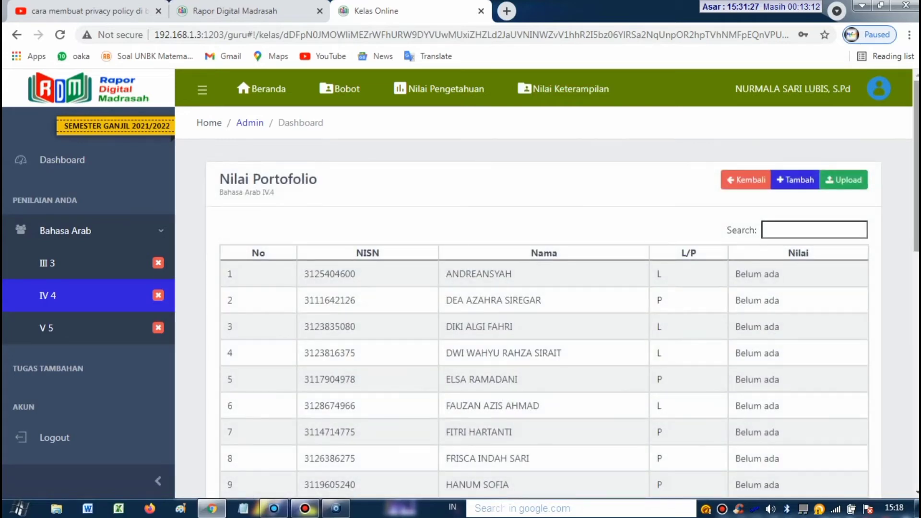
scroll(544, 327, "down", 5)
scroll(545, 327, "up", 5)
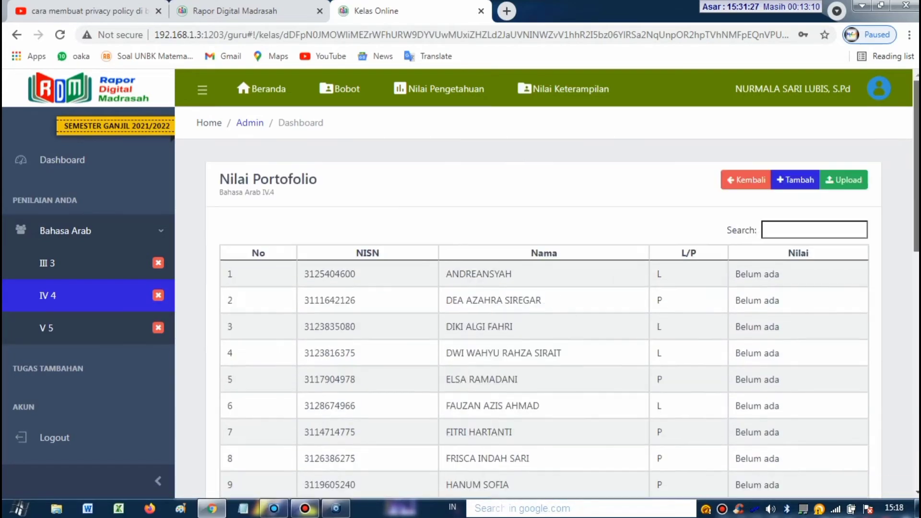
left_click(790, 181)
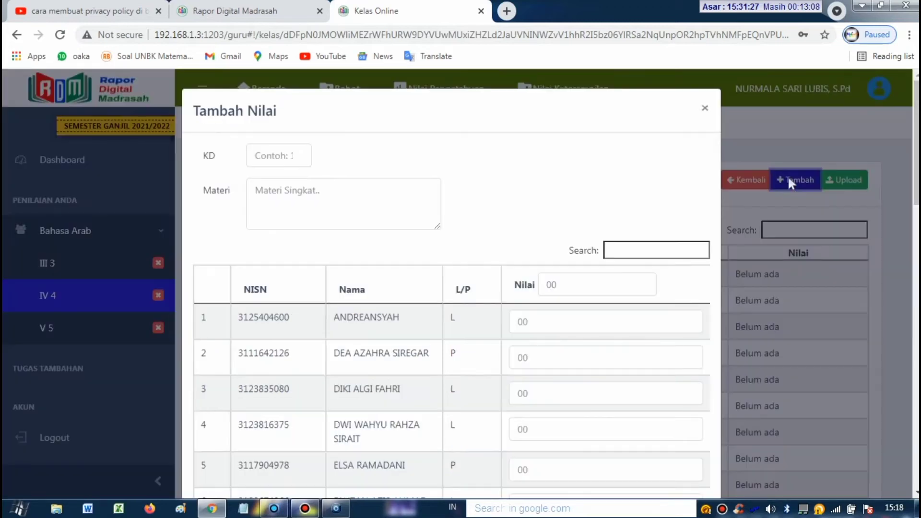
left_click(282, 154)
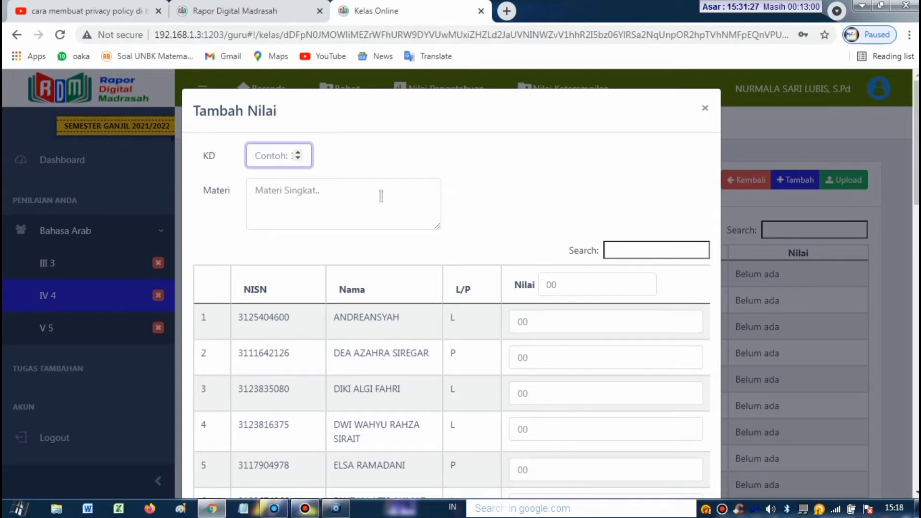
type("1")
left_click(381, 196)
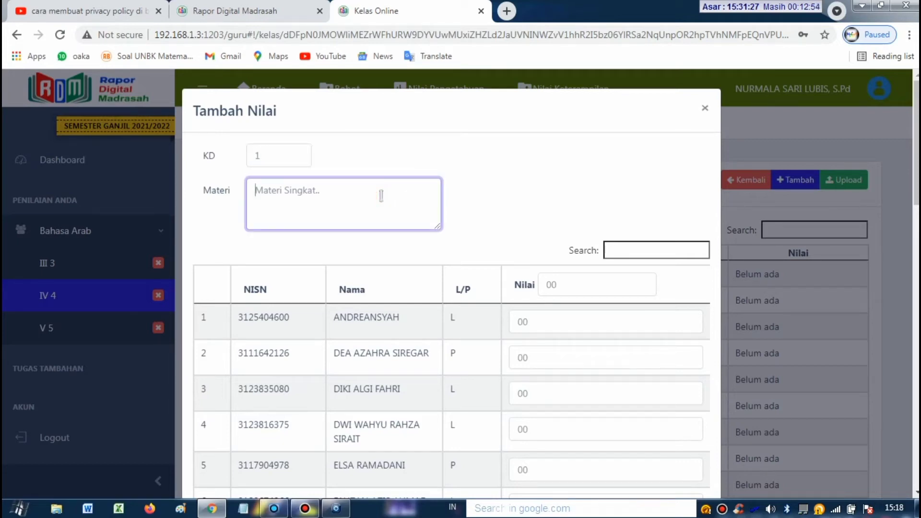
type("Mengartikan Kalimat Man Ana")
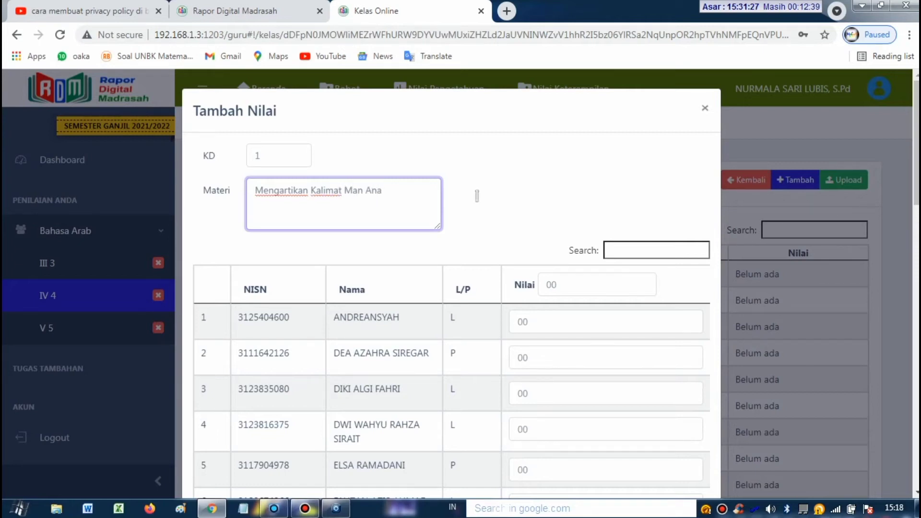
left_click(578, 198)
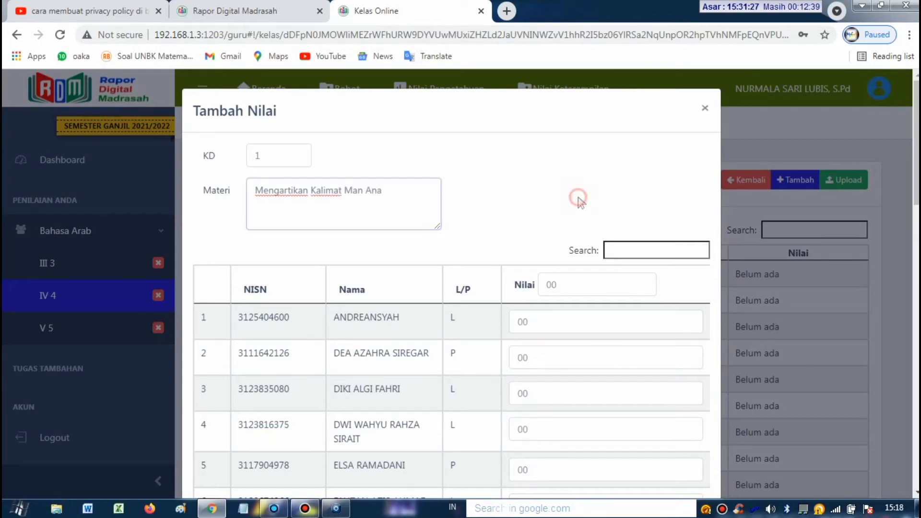
Fill in 88 for all students in the Portofolio entry, set the eighth student's grade to 87, and save.
left_click(555, 283)
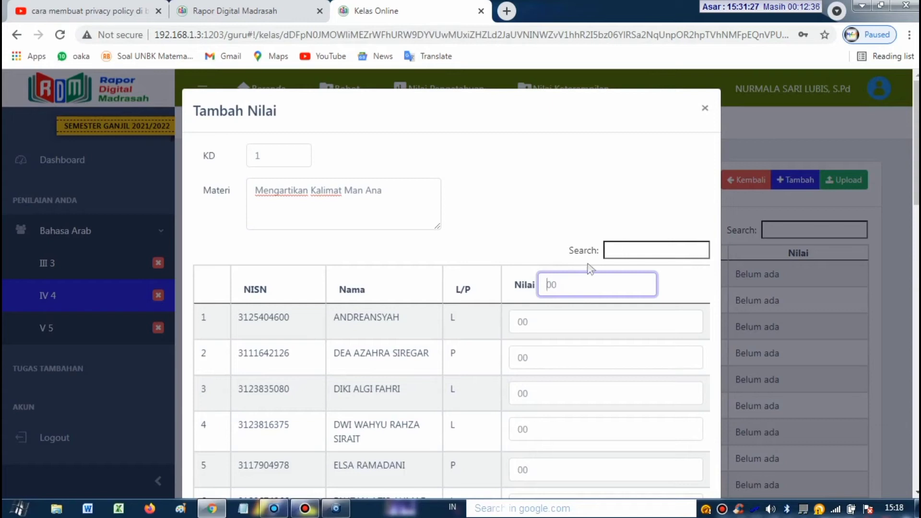
type("88")
left_click(539, 355)
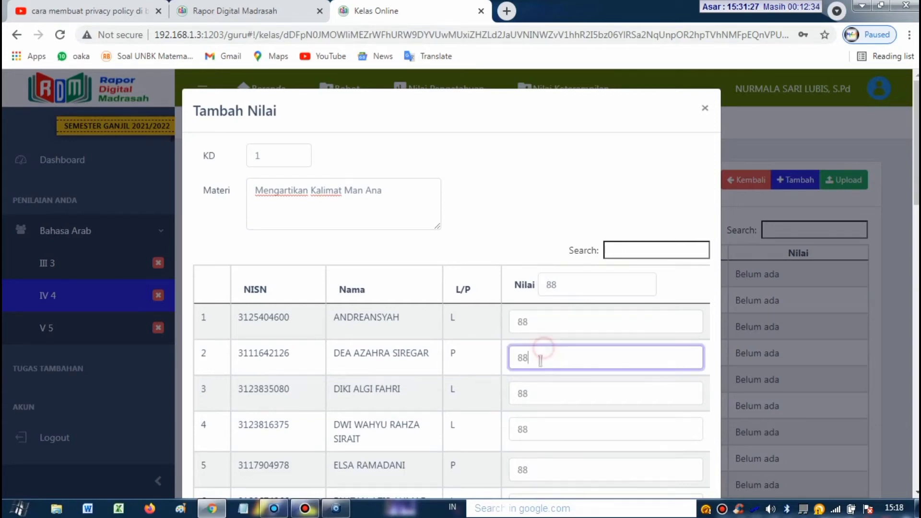
left_click(537, 399)
key("Return")
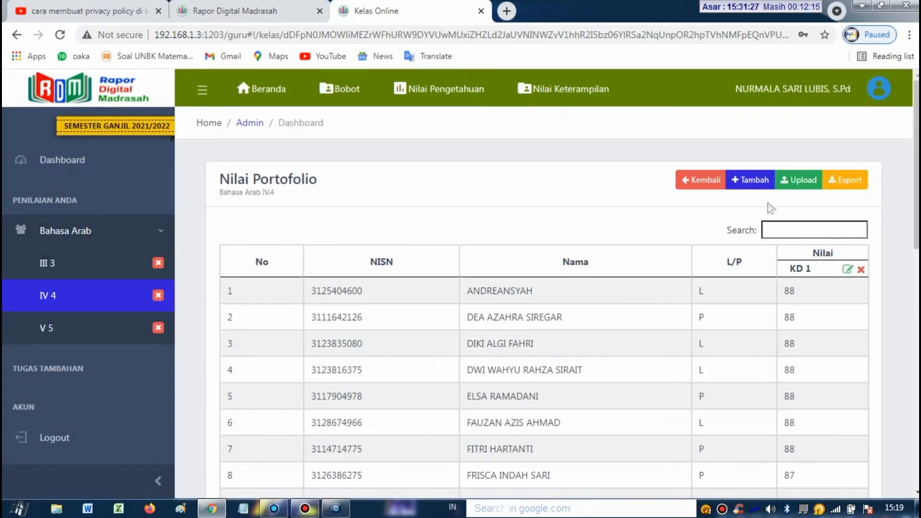
Return to Nilai Keterampilan and start a new Proyek grade entry with KD 1 and the material "Mengartikan Kalimat Man Ana".
left_click(700, 187)
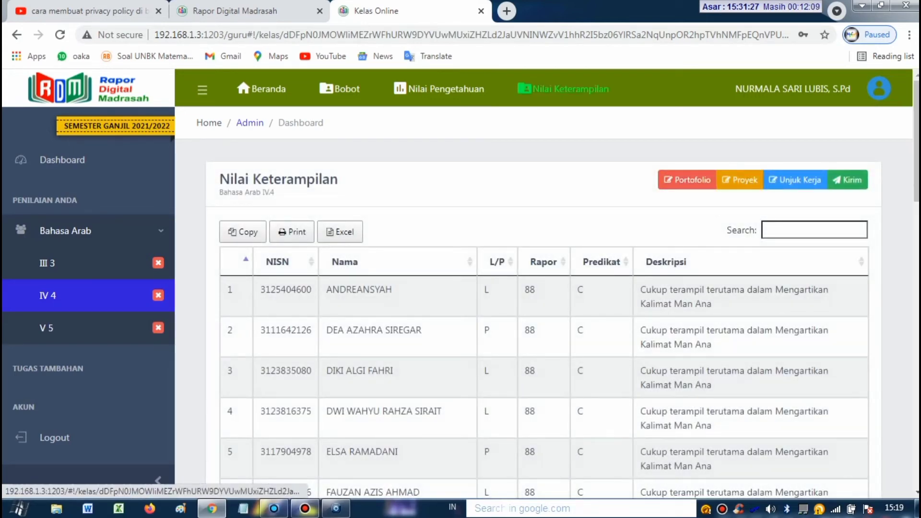
mouse_move(917, 154)
left_mouse_down()
mouse_move(917, 237)
mouse_move(917, 153)
left_mouse_up()
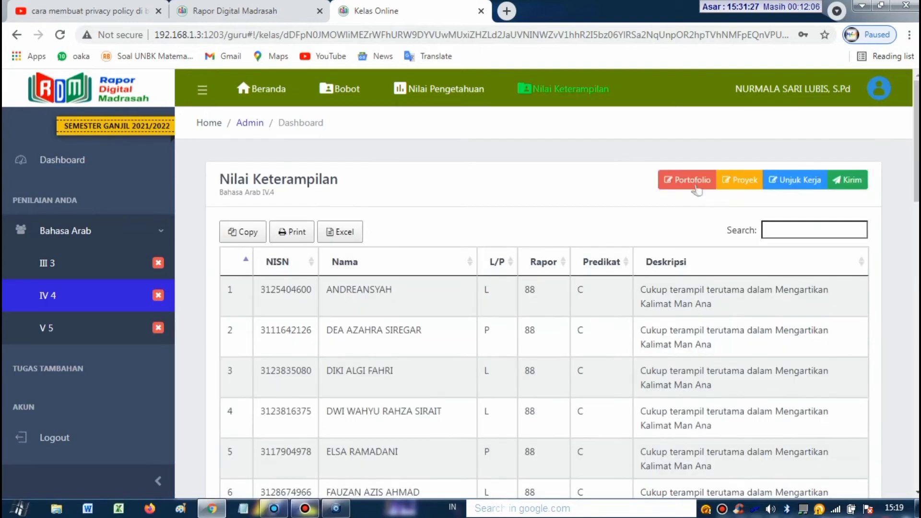
left_click(739, 181)
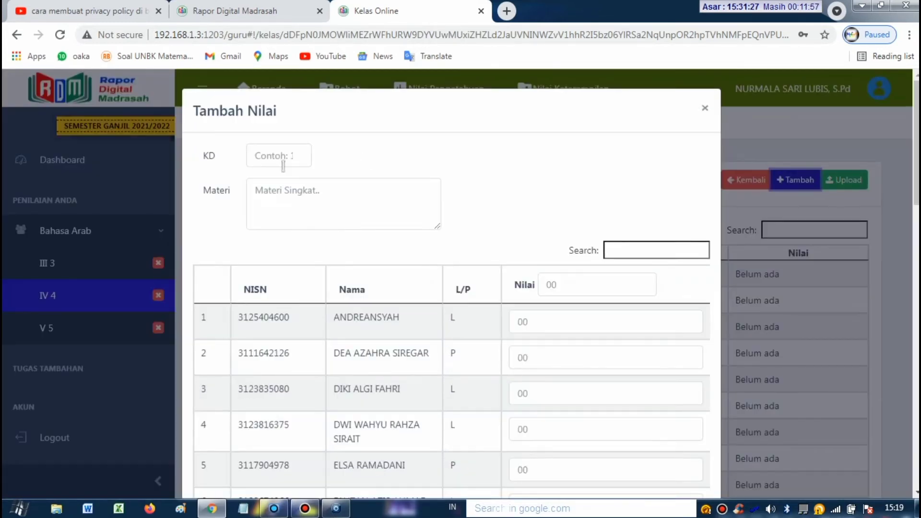
left_click(272, 162)
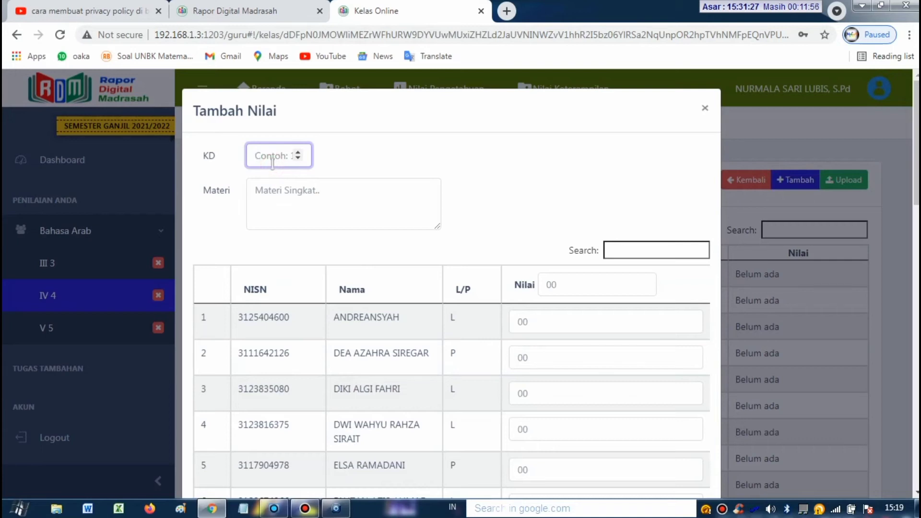
type("1")
left_click(286, 209)
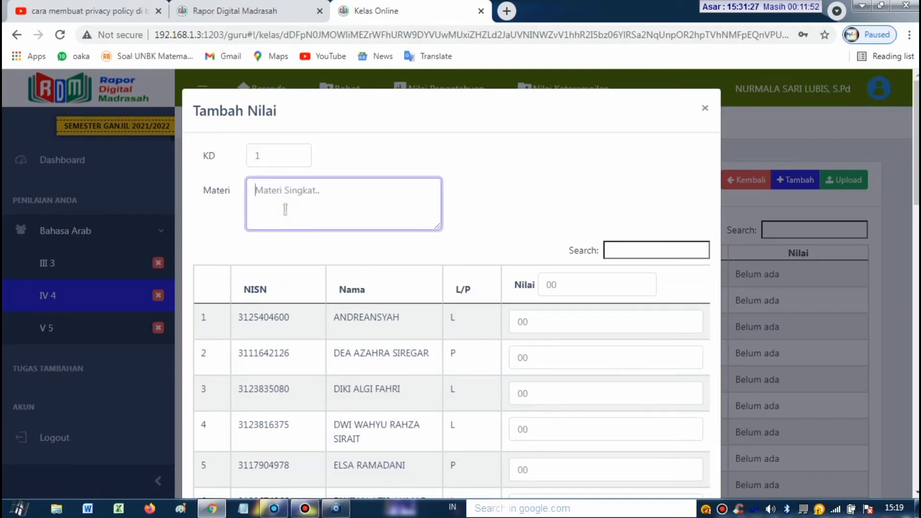
type("Mengartikan Kalimat Man Ana")
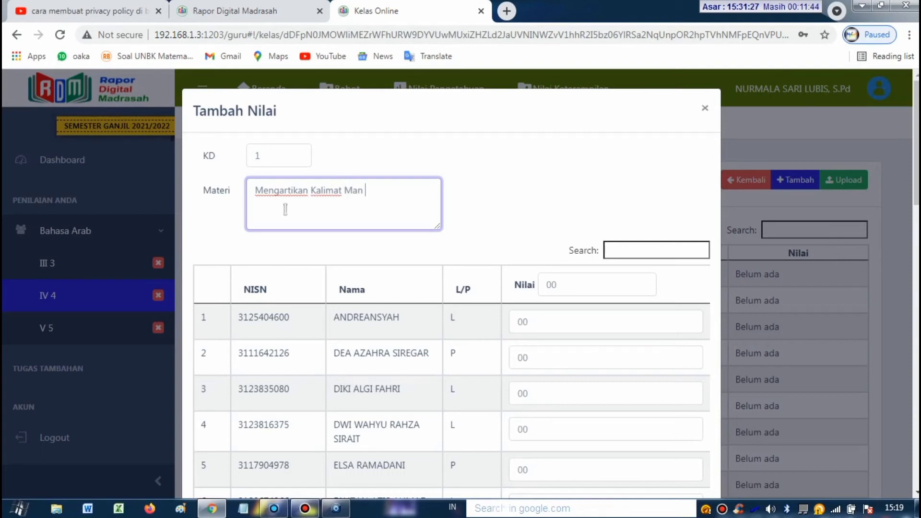
Fill in 97 for all students in the Proyek entry, set the sixth student's grade to 94, and save.
left_click(591, 287)
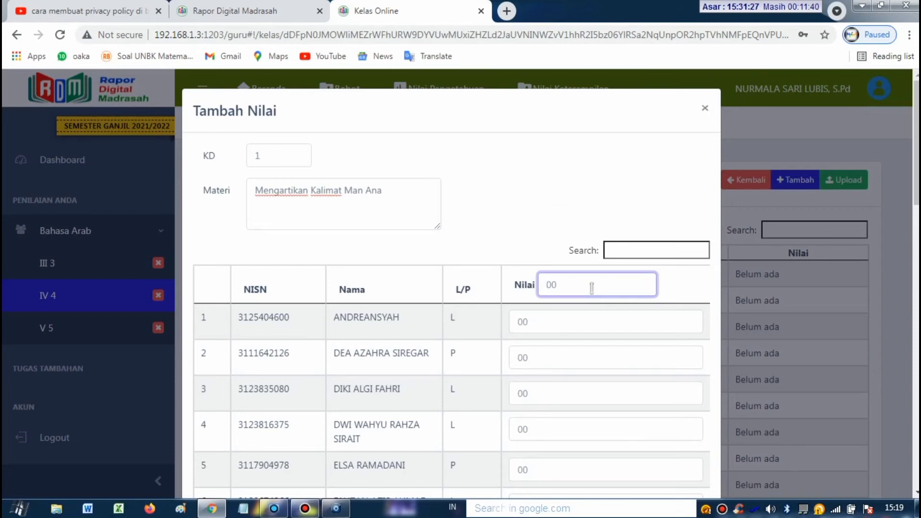
type("97")
scroll(551, 275, "down", 5)
left_click(550, 276)
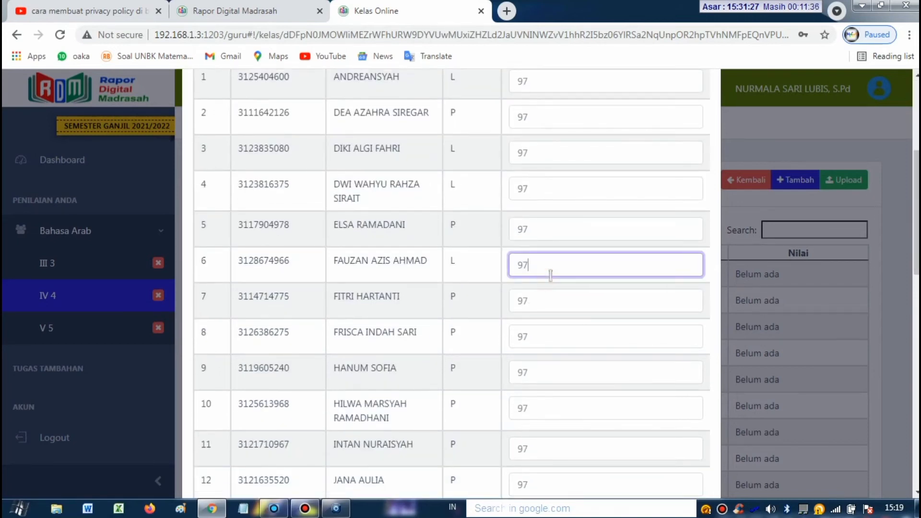
type("4")
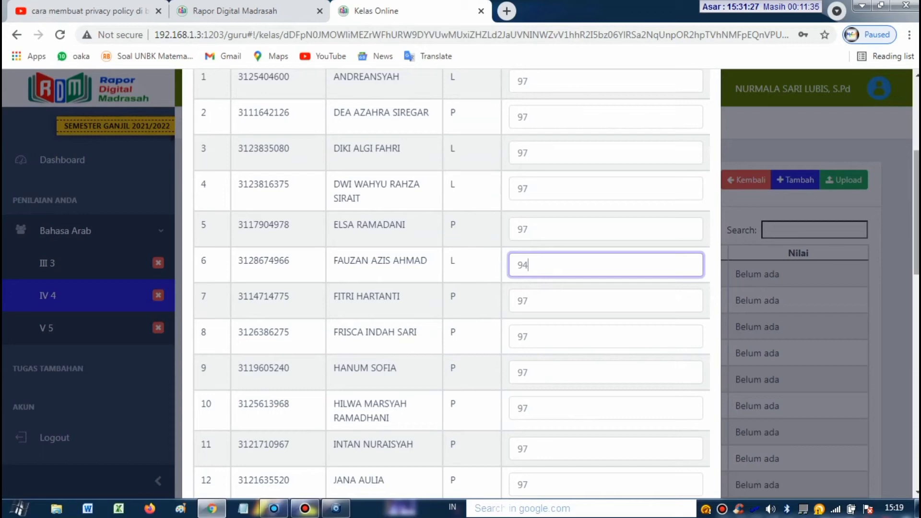
scroll(598, 292, "down", 9)
scroll(451, 288, "down", 5)
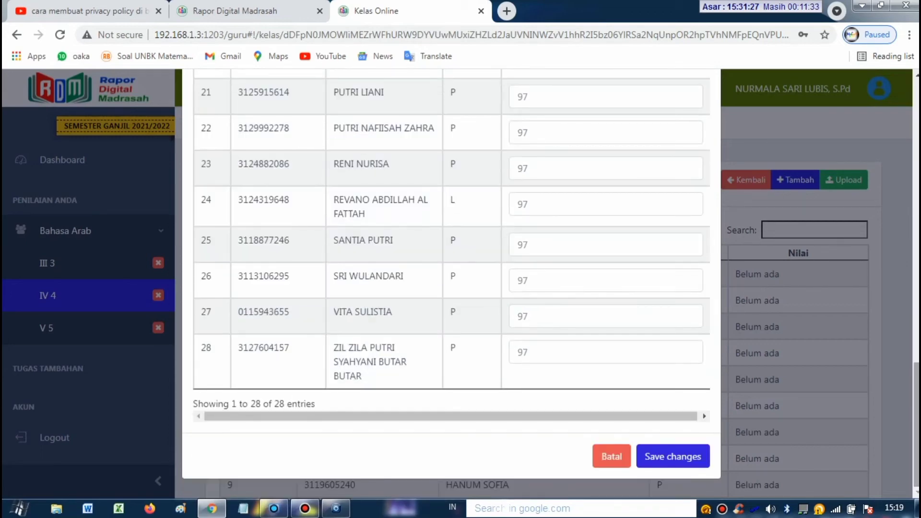
left_click(691, 459)
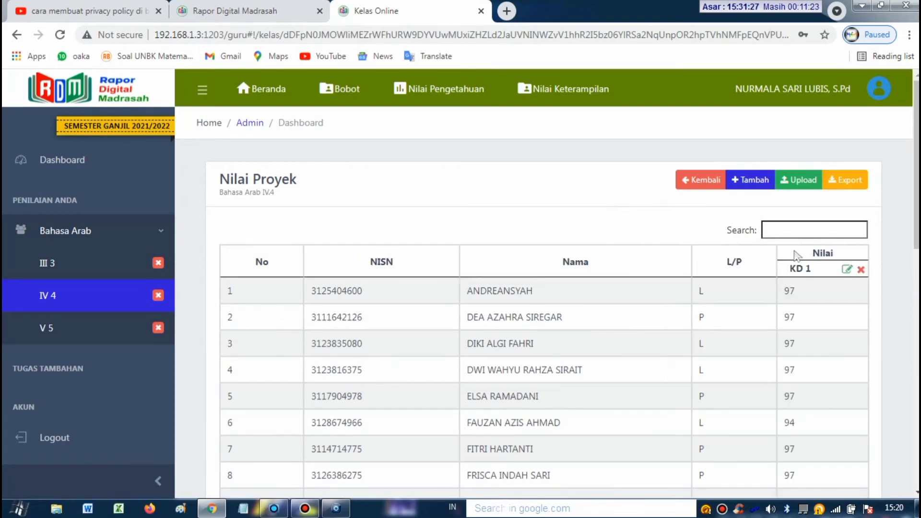
Review the saved Proyek grades and view the grade upload dialog without uploading a file.
scroll(542, 336, "down", 8)
scroll(543, 336, "up", 8)
left_click(803, 181)
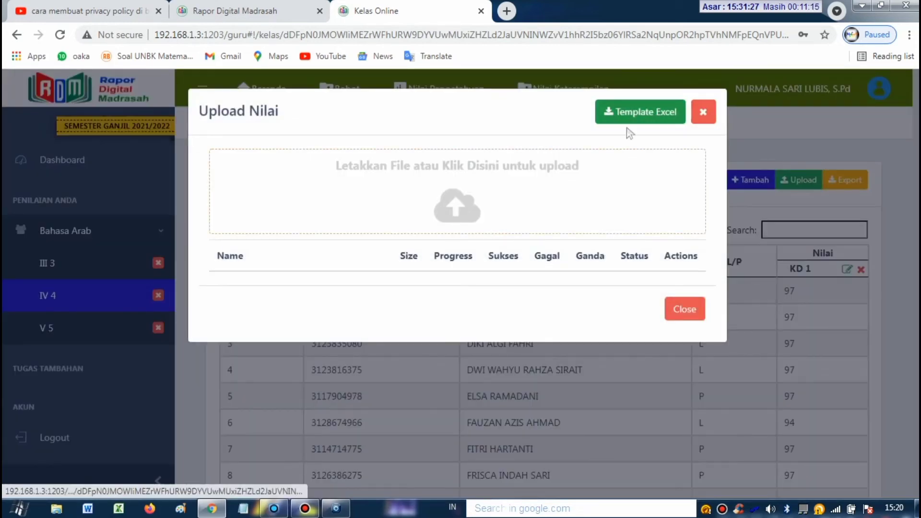
left_click(703, 112)
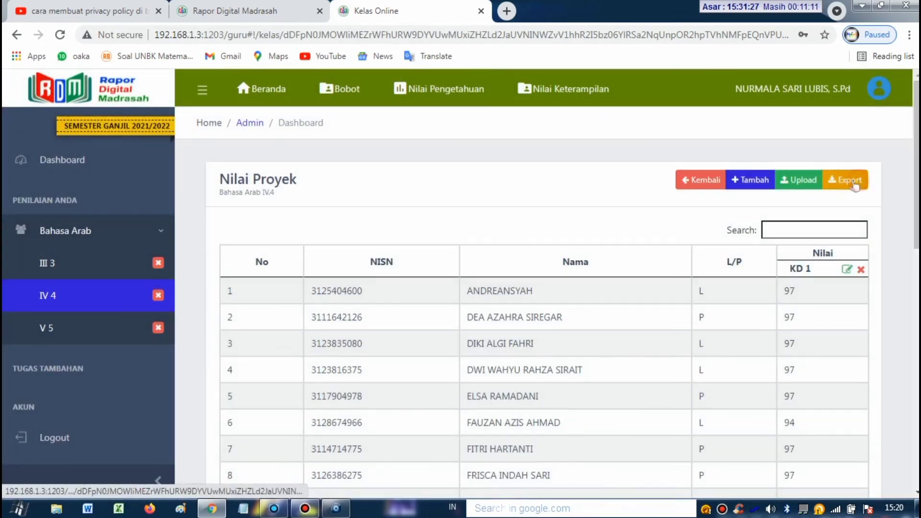
Return to Nilai Keterampilan and start a new Unjuk Kerja grade entry with KD 1 and the material "Mengartikan Kalimat Man Ana".
left_click(709, 181)
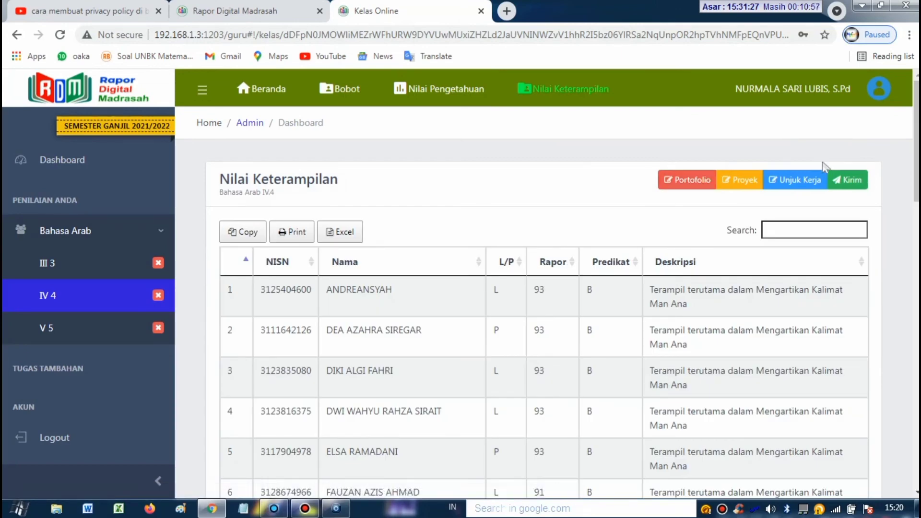
scroll(547, 319, "down", 8)
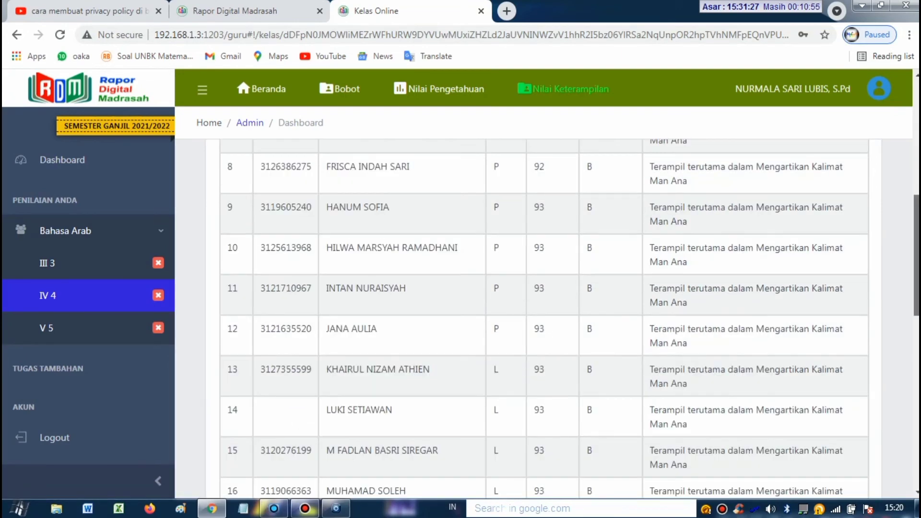
scroll(547, 319, "down", 7)
scroll(547, 320, "up", 15)
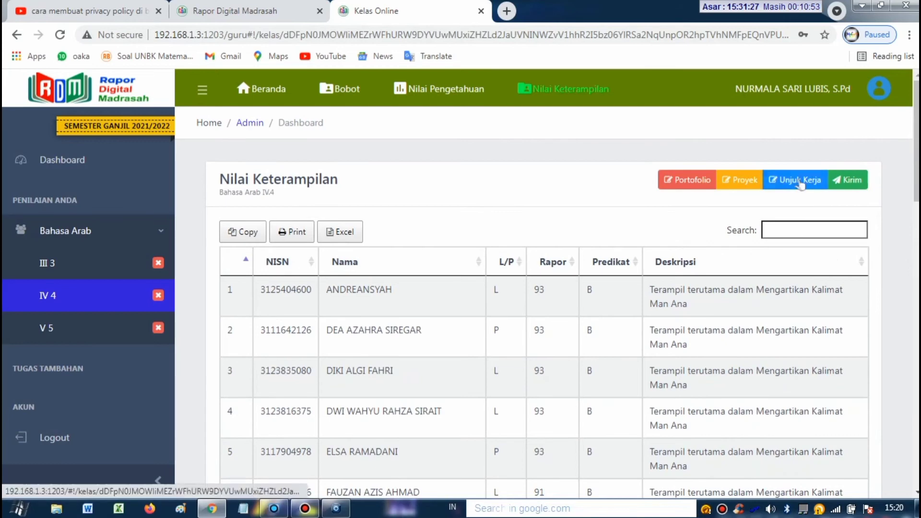
left_click(800, 184)
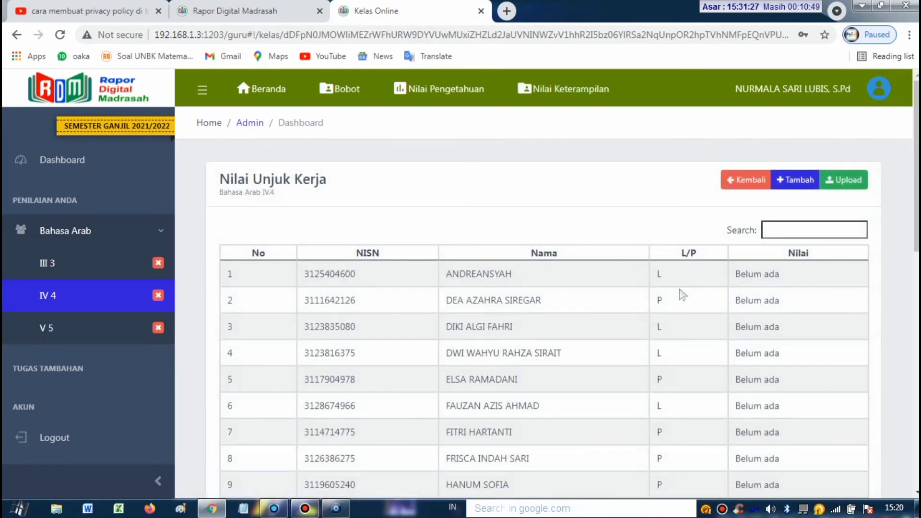
left_click(791, 181)
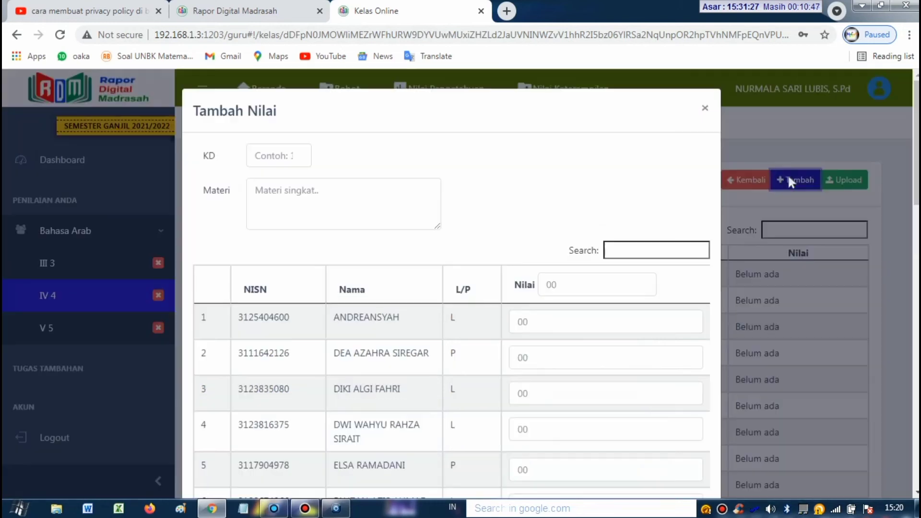
left_click(281, 159)
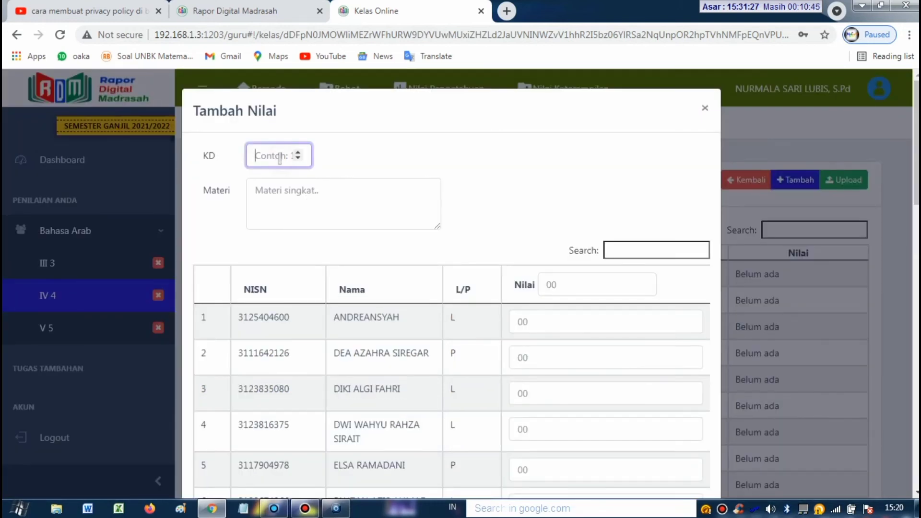
type("1")
left_click(294, 192)
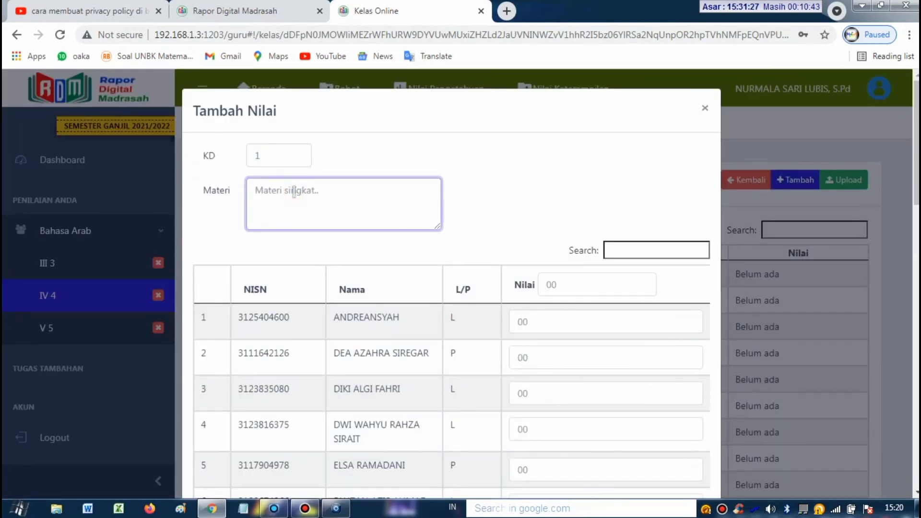
type("MEn")
type("gartikan Kalimat Man Ana")
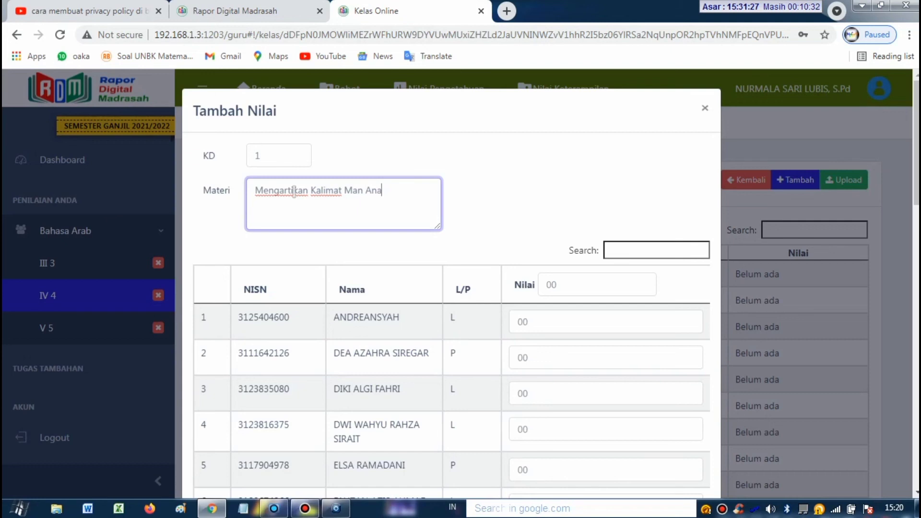
Fill in 96 for all students in the Unjuk Kerja entry and save the grades.
left_click(552, 214)
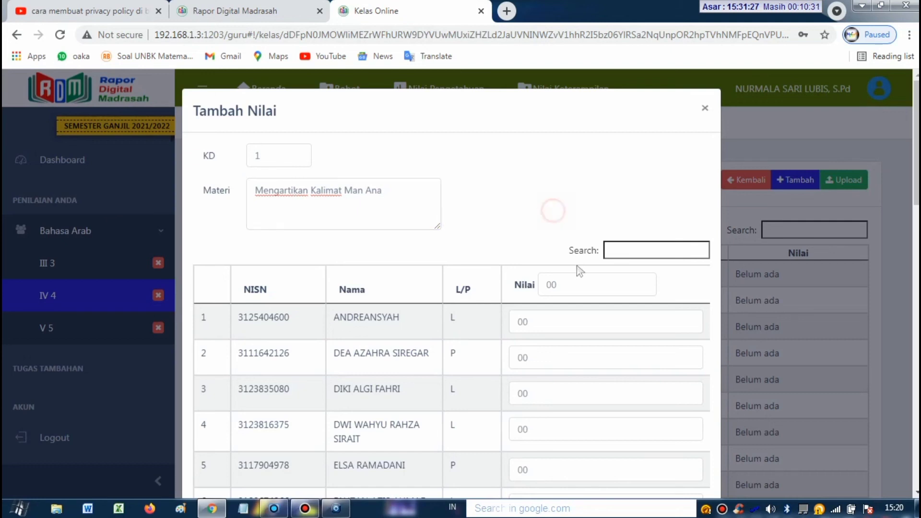
left_click(577, 281)
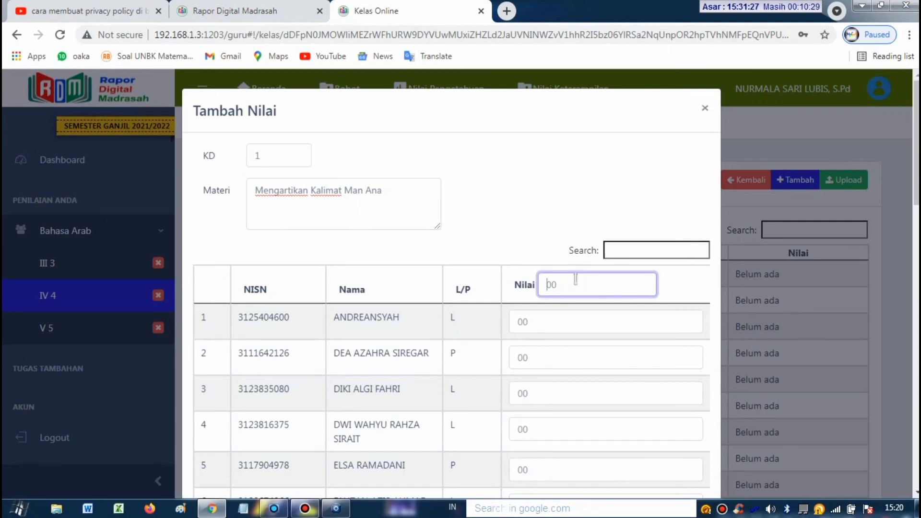
type("96")
left_click(551, 322)
scroll(551, 323, "down", 8)
scroll(551, 322, "down", 10)
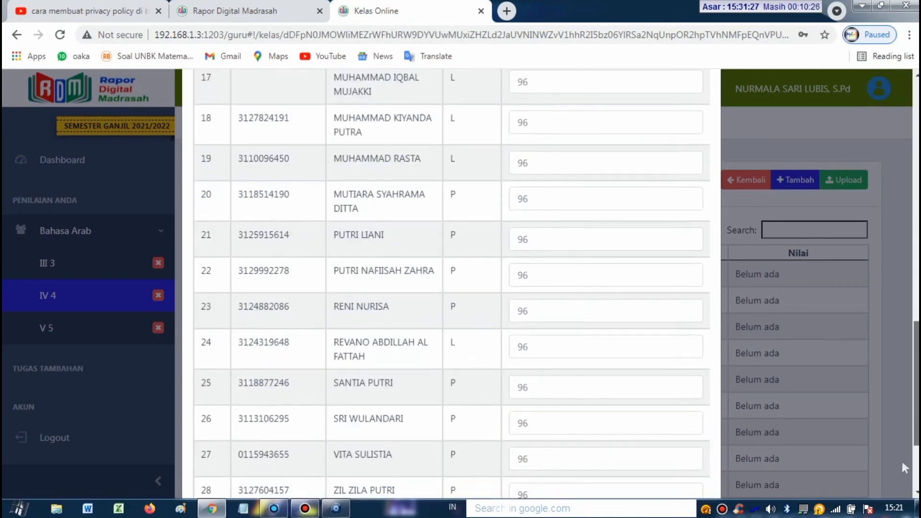
left_click(679, 458)
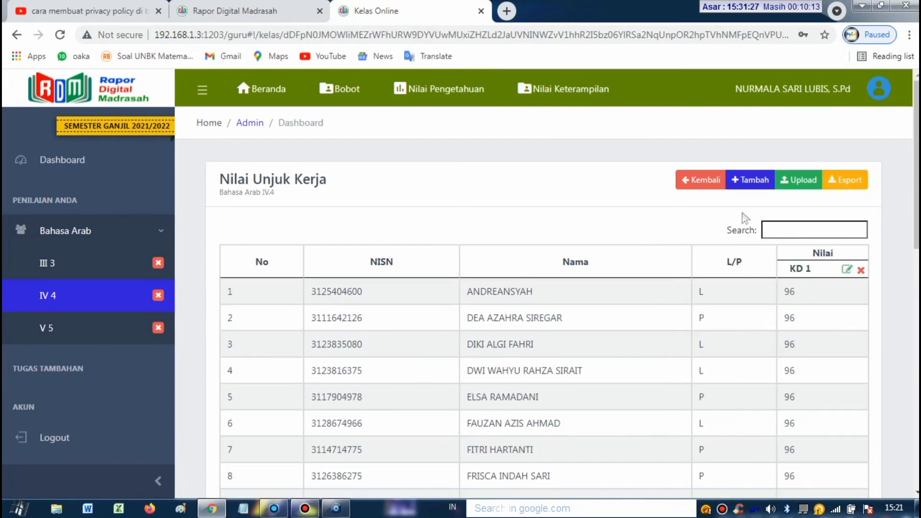
Return to the Nilai Keterampilan overview, submit the Bahasa Arab IV.4 skill grades, and look over the submitted list.
left_click(701, 180)
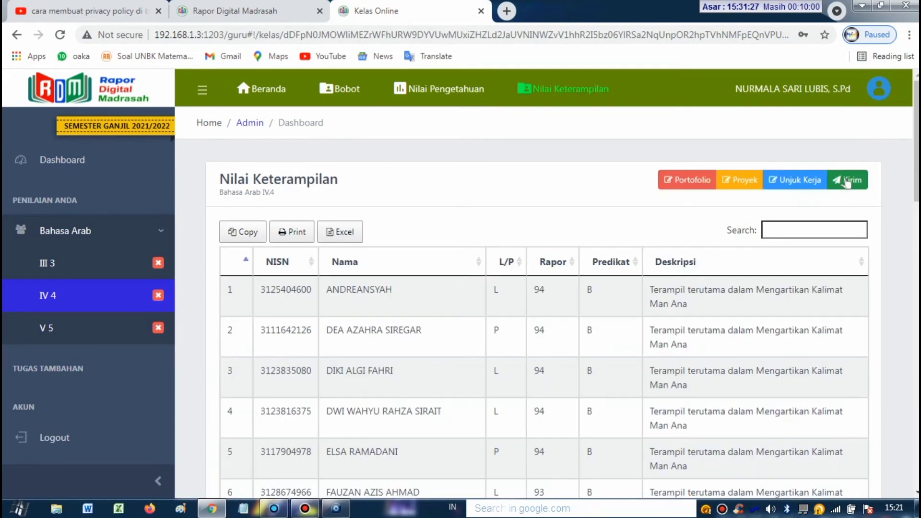
left_click(846, 178)
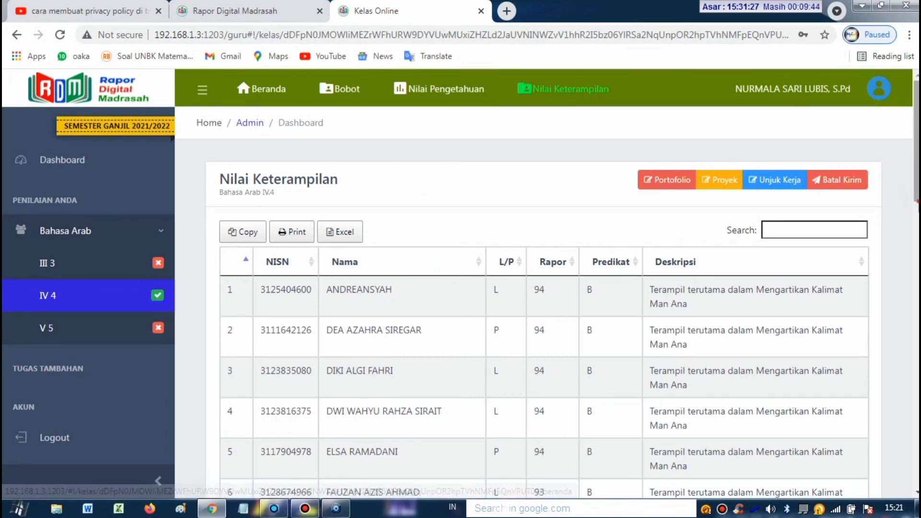
left_click_drag(917, 185, 917, 448)
scroll(543, 317, "up", 5)
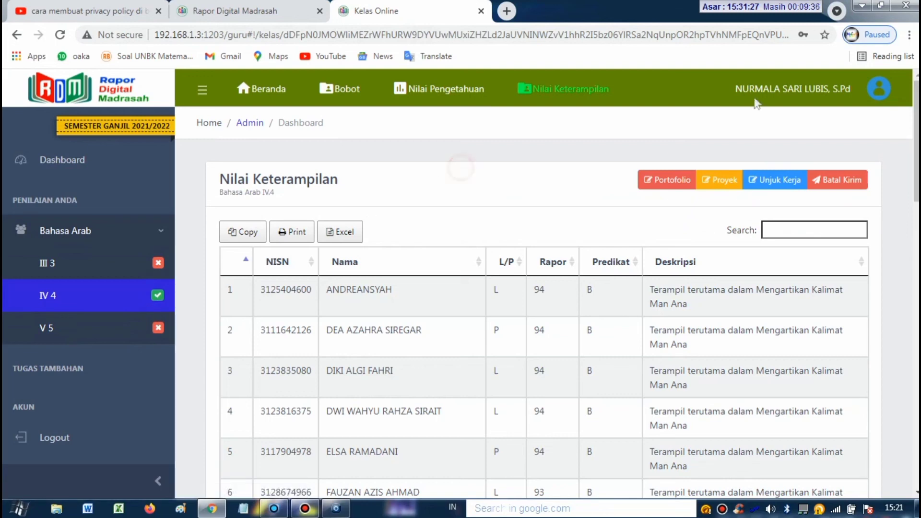
mouse_move(917, 144)
left_mouse_down()
mouse_move(917, 434)
mouse_move(917, 143)
left_mouse_up()
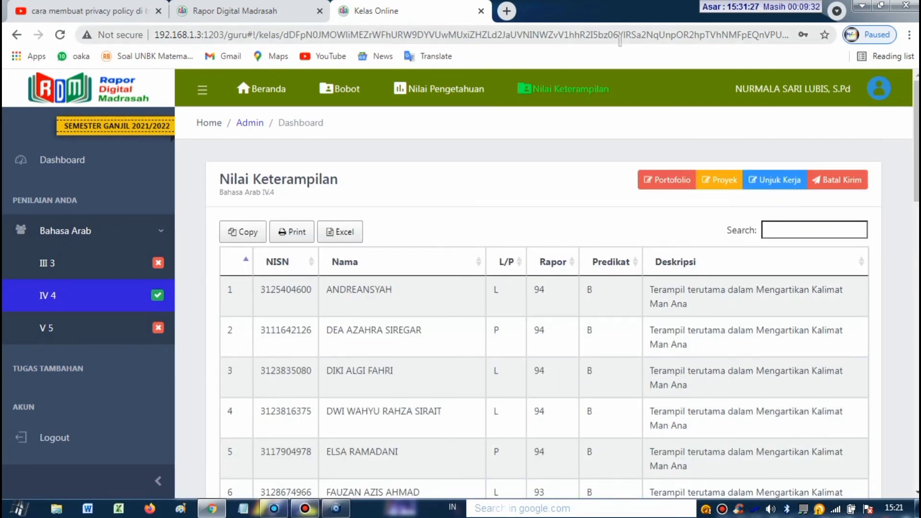